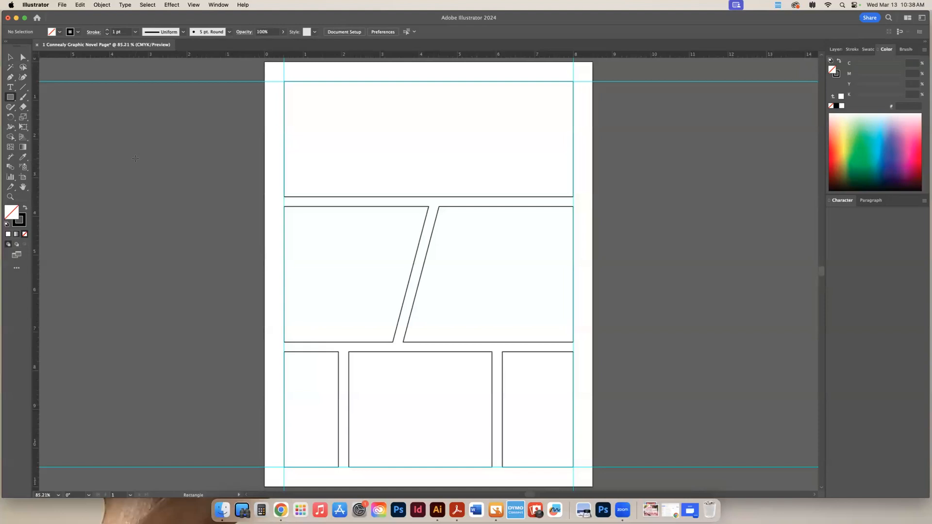
Create a new 8.5 x 11 in portrait CMYK document in inches, named 8 followed by the author's surname
left_click(61, 6)
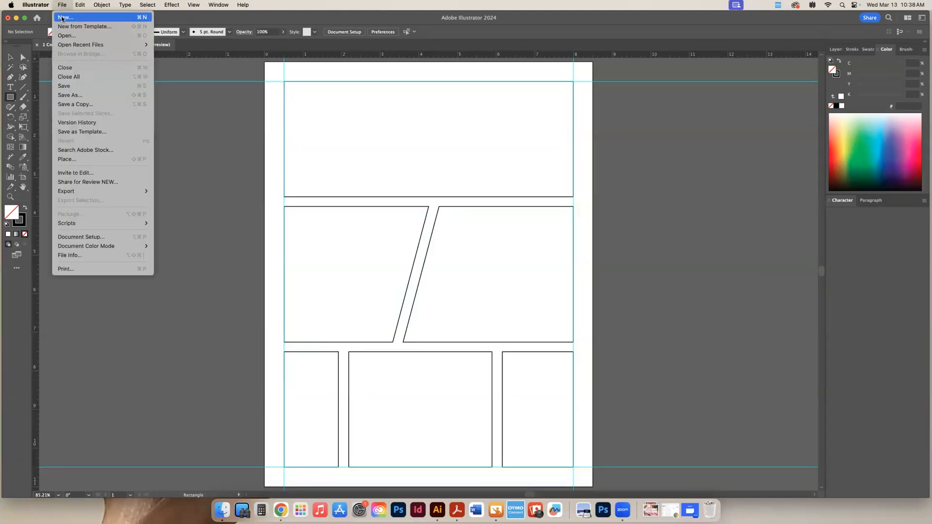
left_click(61, 18)
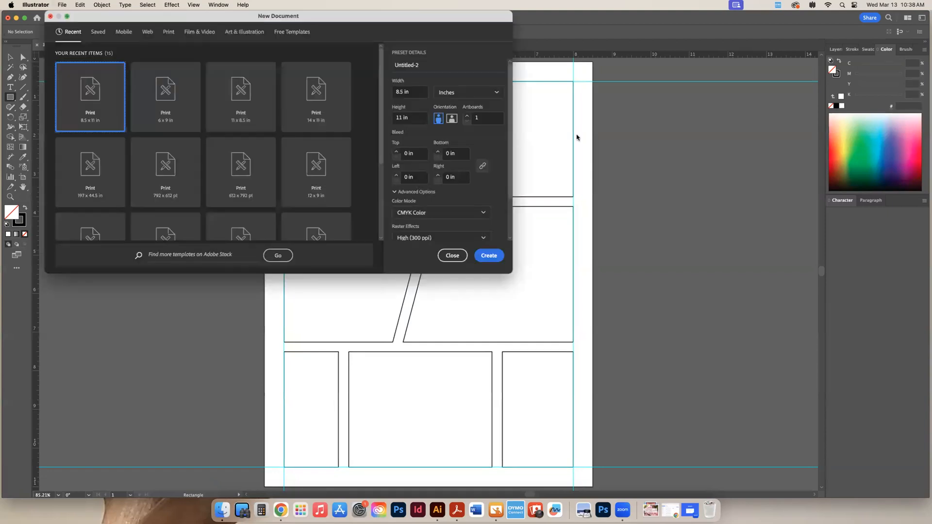
left_click(427, 66)
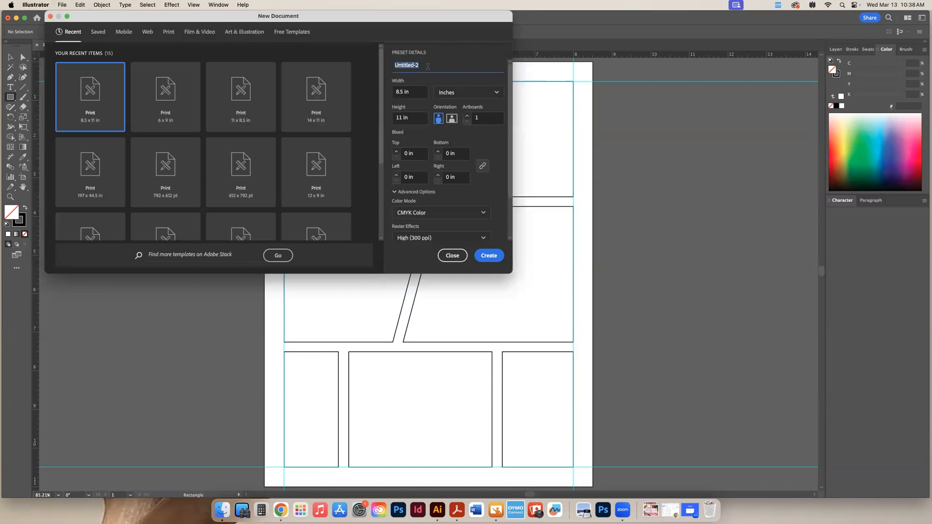
key("BackSpace")
type("8 Connealy")
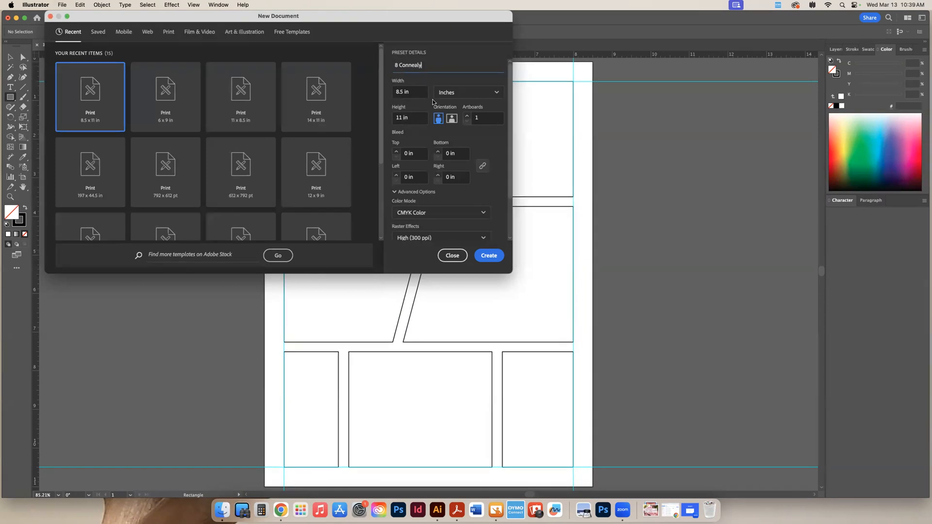
left_click(487, 94)
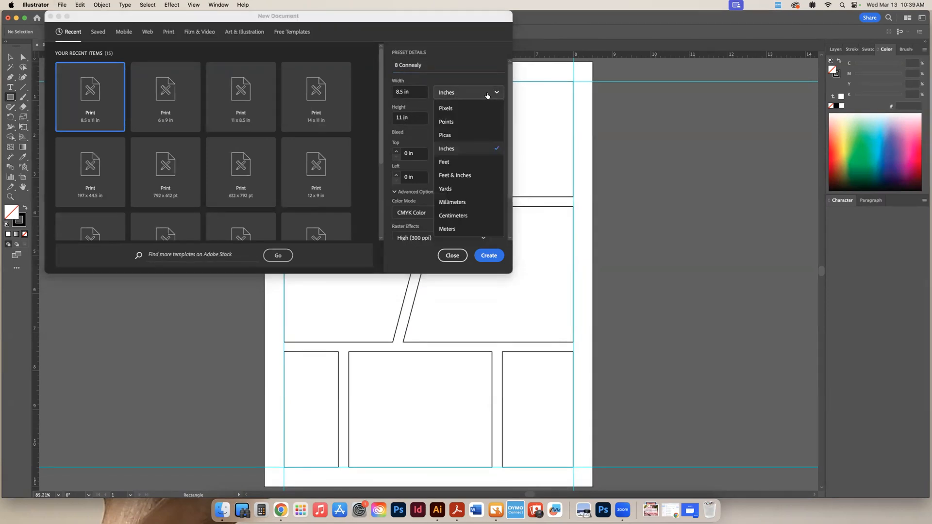
left_click(461, 150)
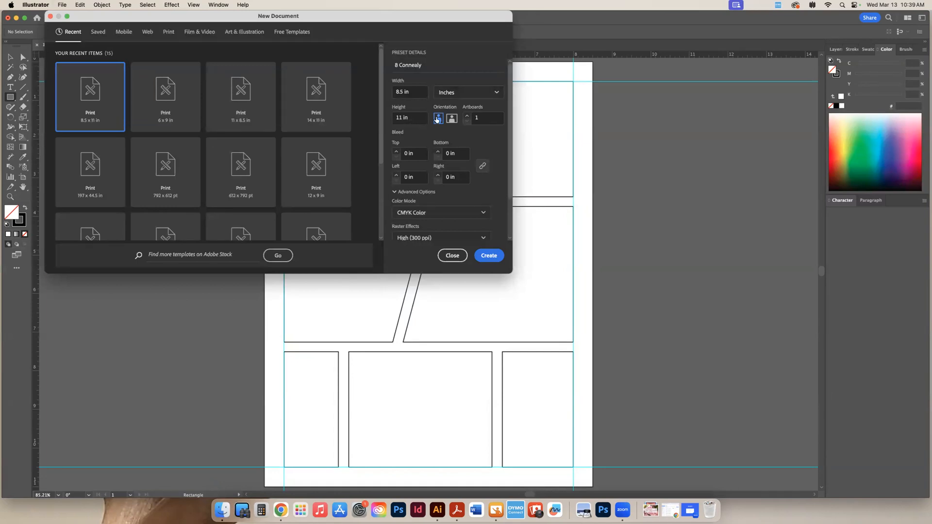
left_click(489, 256)
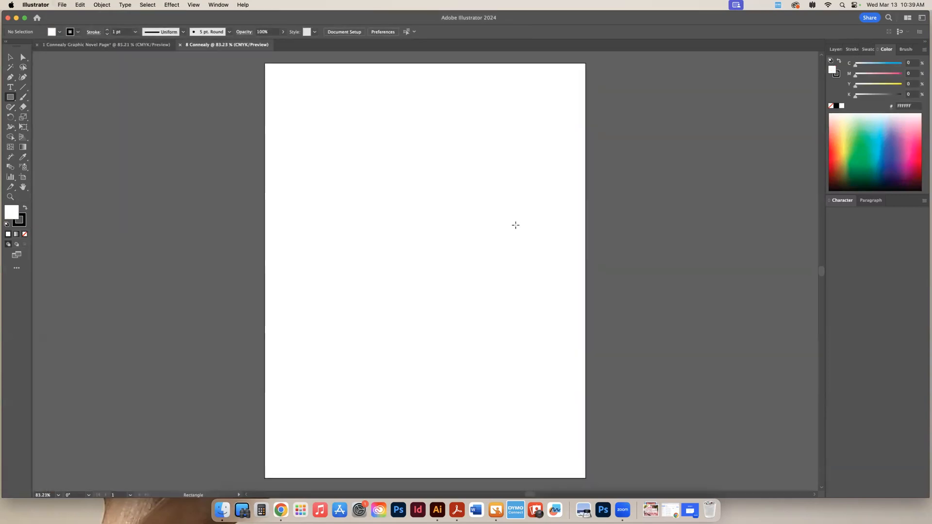
Check the finished graphic novel page for reference and show the rulers in the new blank document
left_click(92, 45)
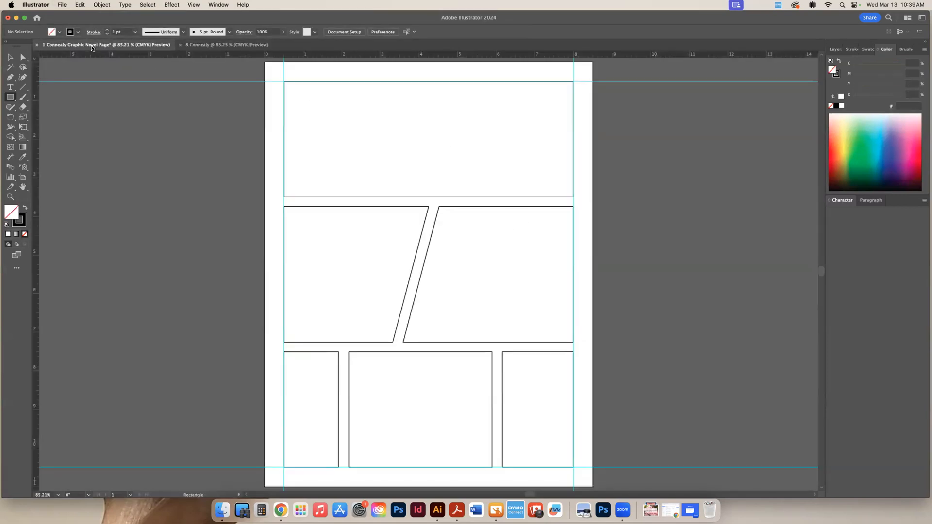
left_click(205, 46)
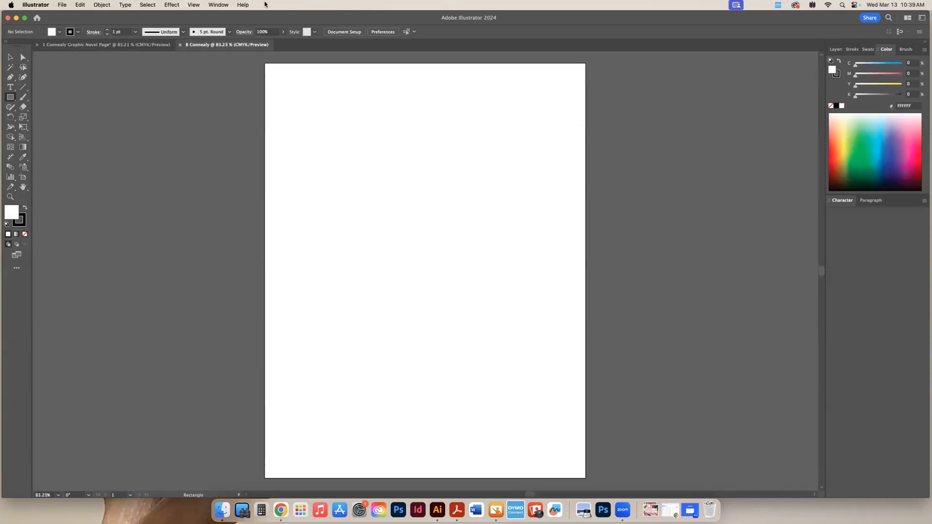
left_click(198, 6)
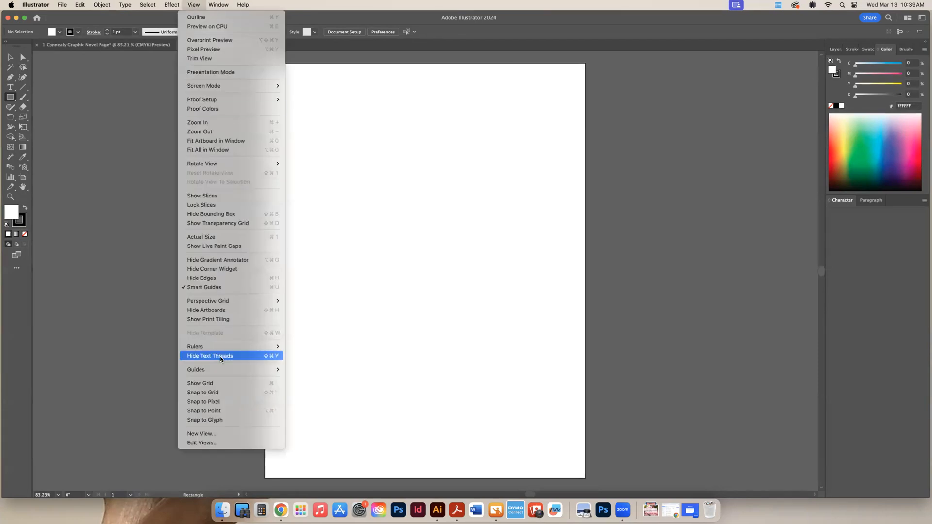
mouse_move(216, 348)
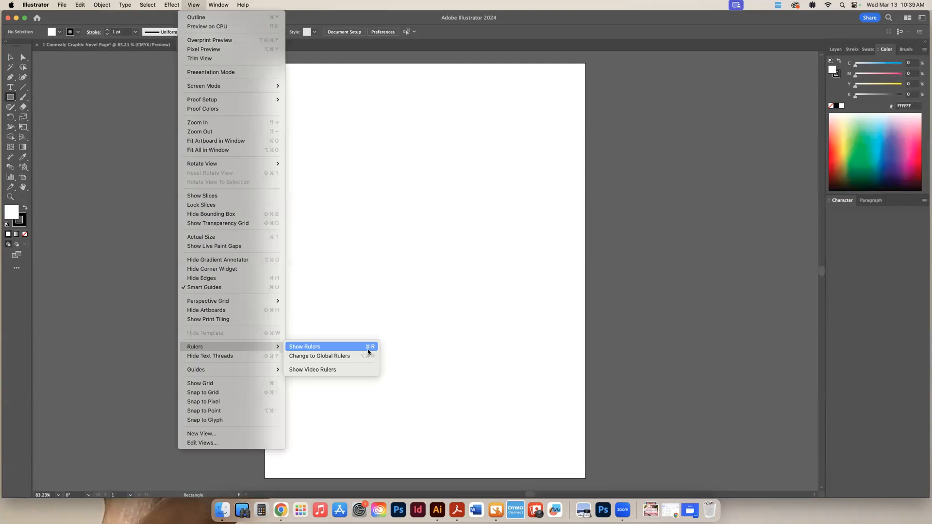
left_click(655, 357)
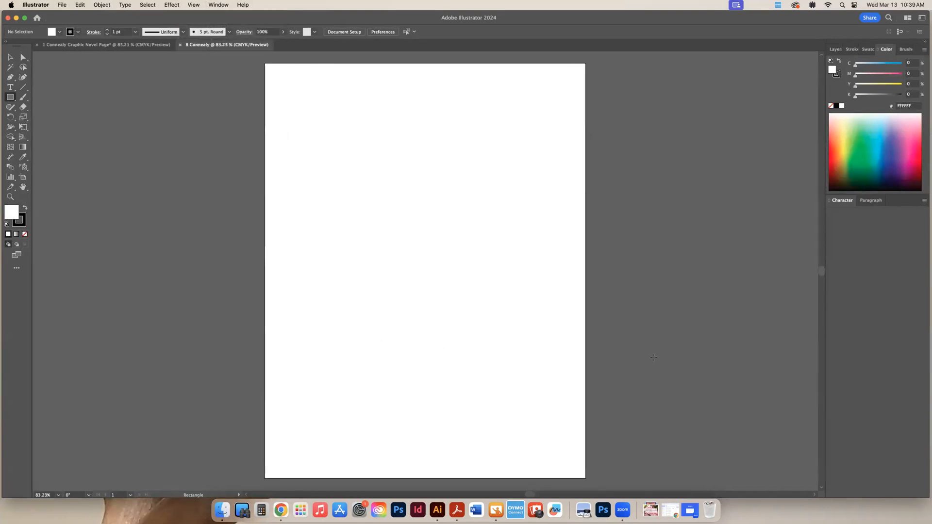
key("super+r")
key("super+r")
key("super+r")
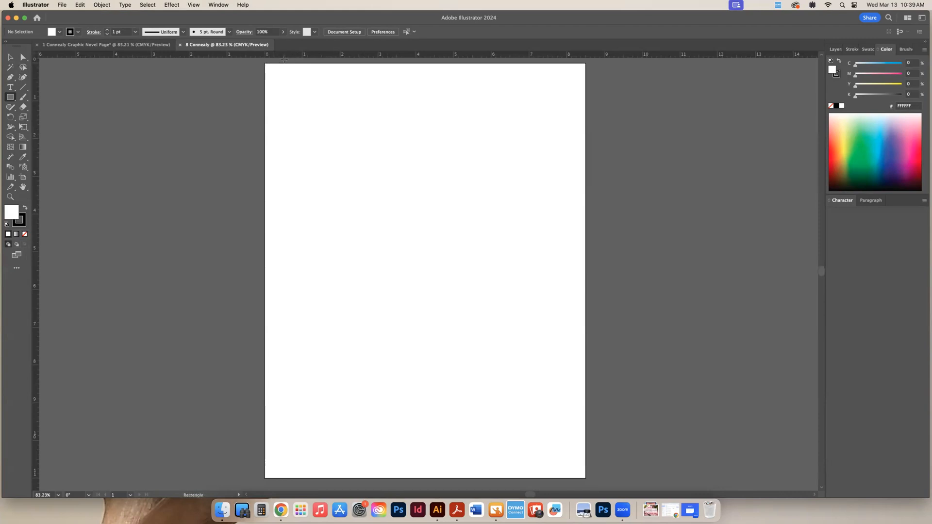
Place a horizontal guide 1/2 in below the page's top edge and a vertical guide 1/2 in from its left edge
key("z")
left_click_drag(287, 80, 515, 148)
left_click_drag(299, 106, 354, 282)
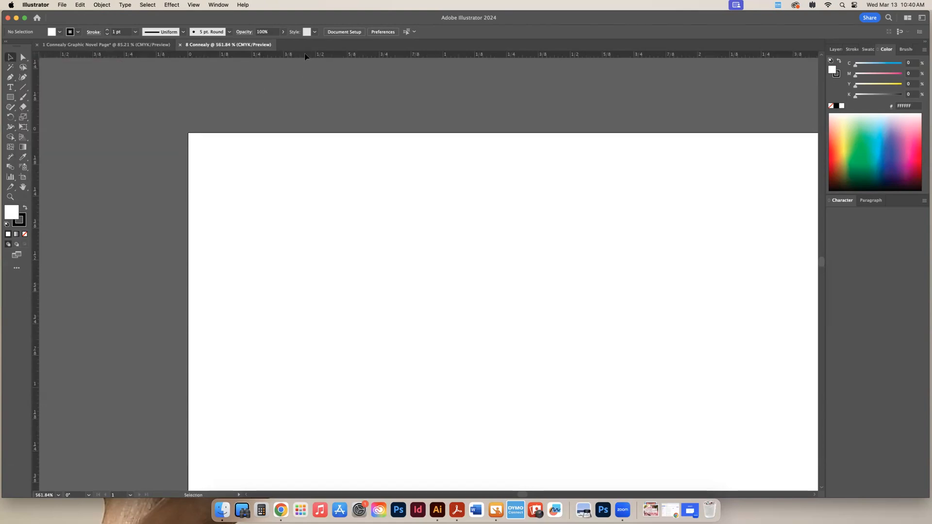
left_click_drag(302, 56, 256, 263)
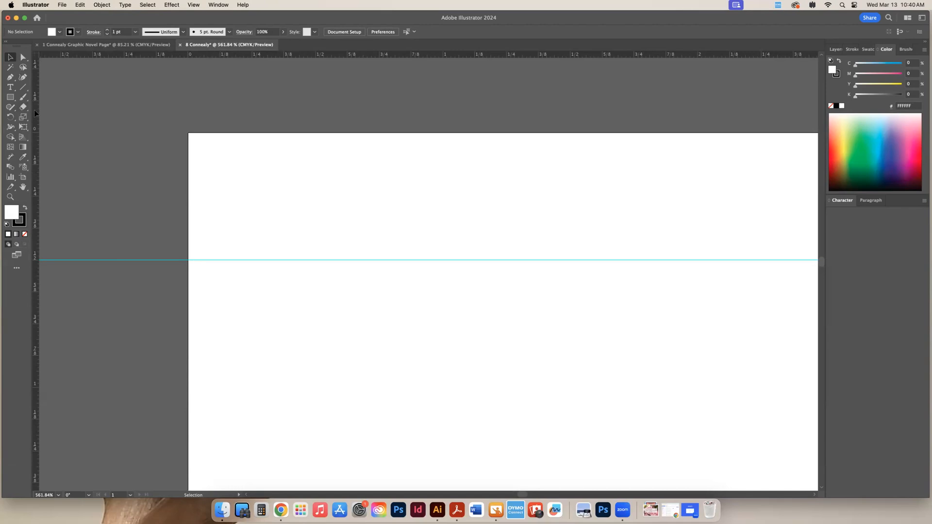
left_click_drag(34, 110, 316, 151)
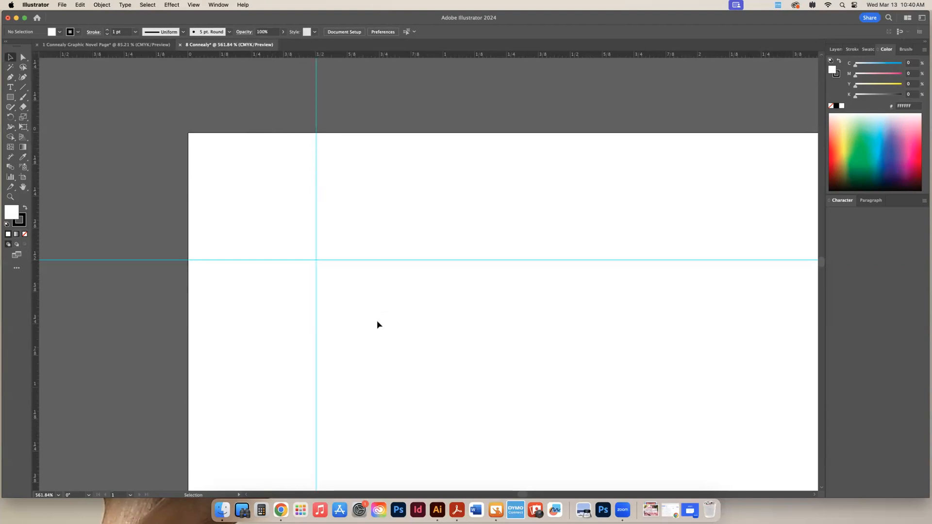
Place a horizontal guide 1/2 in above the page's bottom edge and a vertical guide at 8 in, 1/2 in from the right edge
key("super+0")
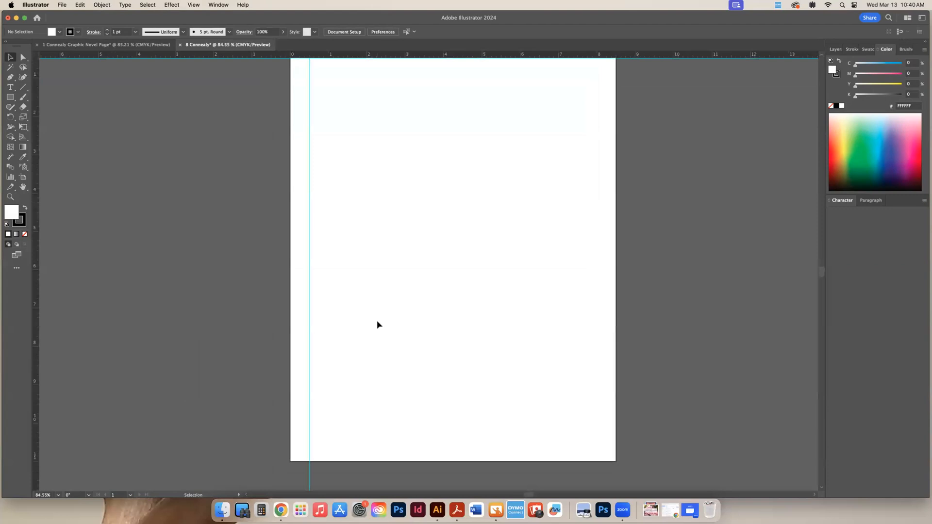
key("super+space")
left_click_drag(618, 469, 923, 503)
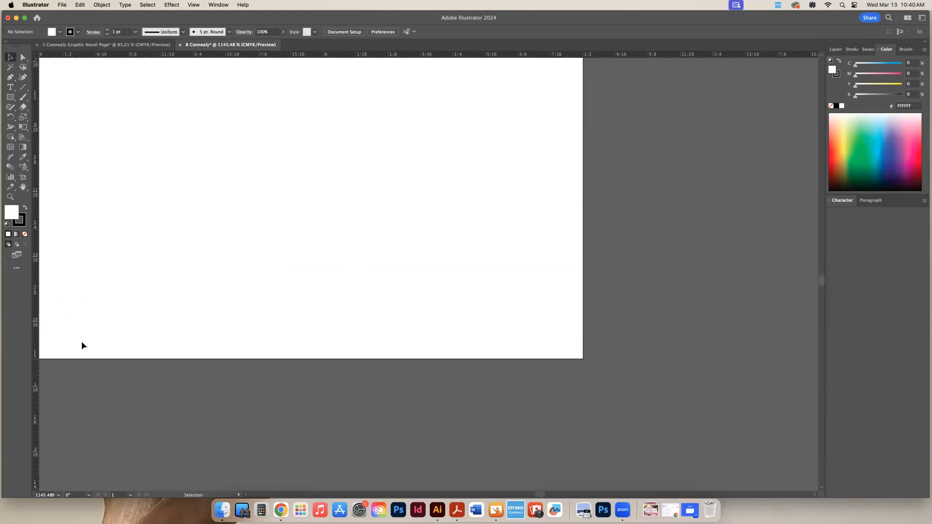
scroll(91, 346, "up", 2)
scroll(91, 346, "left", 2)
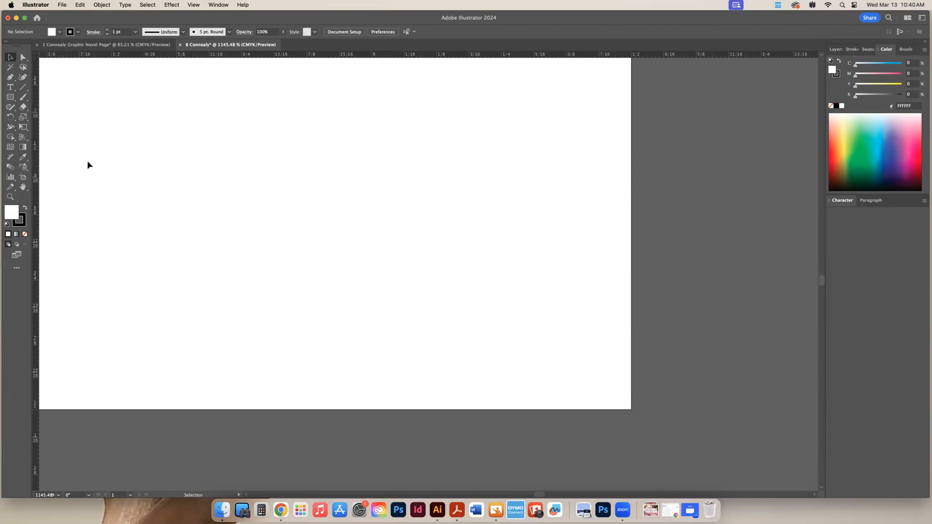
left_click_drag(75, 55, 659, 255)
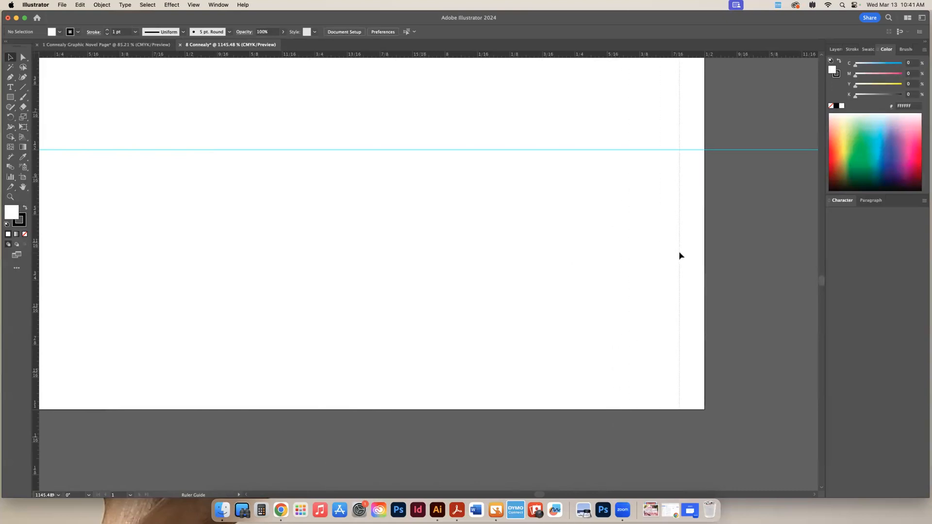
left_click_drag(679, 252, 444, 243)
scroll(444, 243, "down", 1)
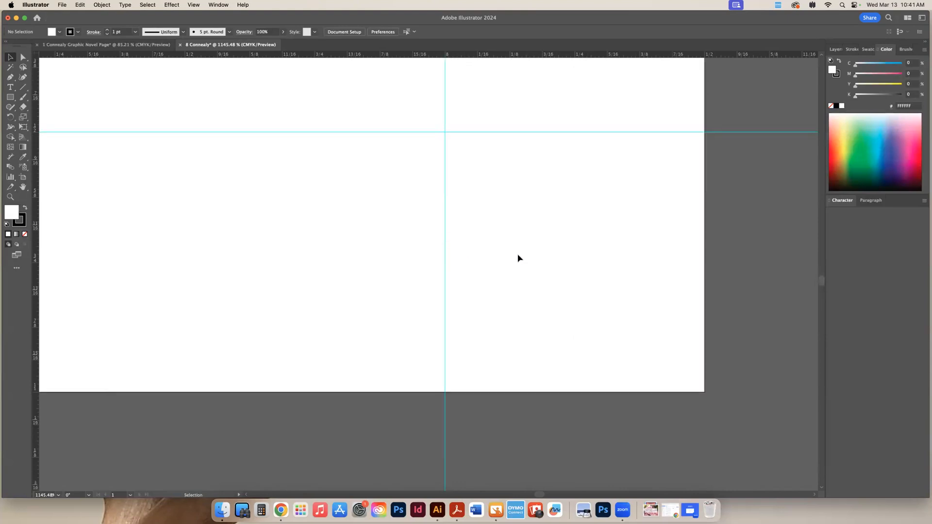
key("super+0")
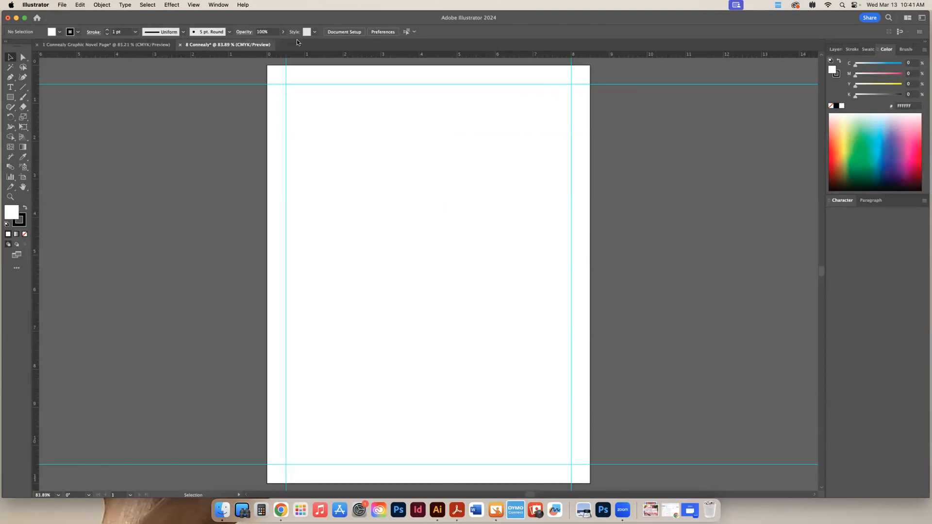
Hide the margin guides and bring all four of them back
left_click(212, 5)
mouse_move(193, 5)
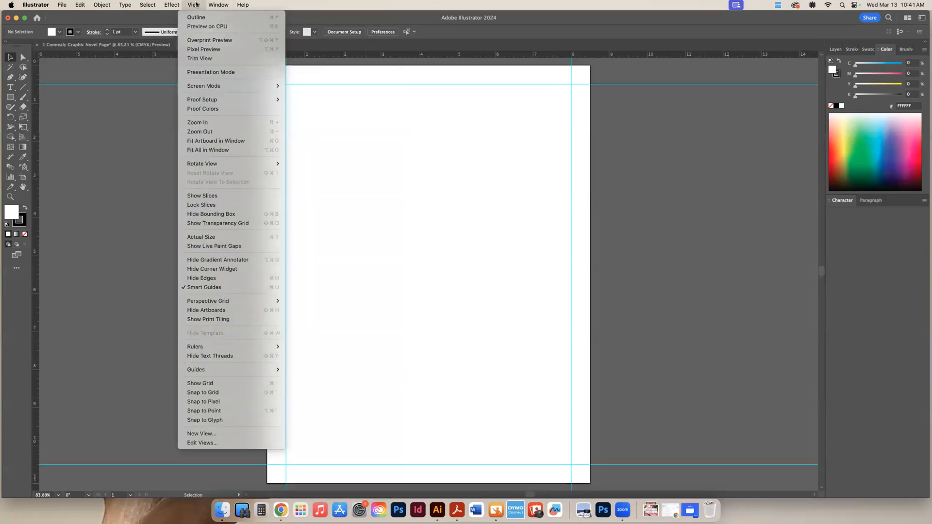
key("super+;")
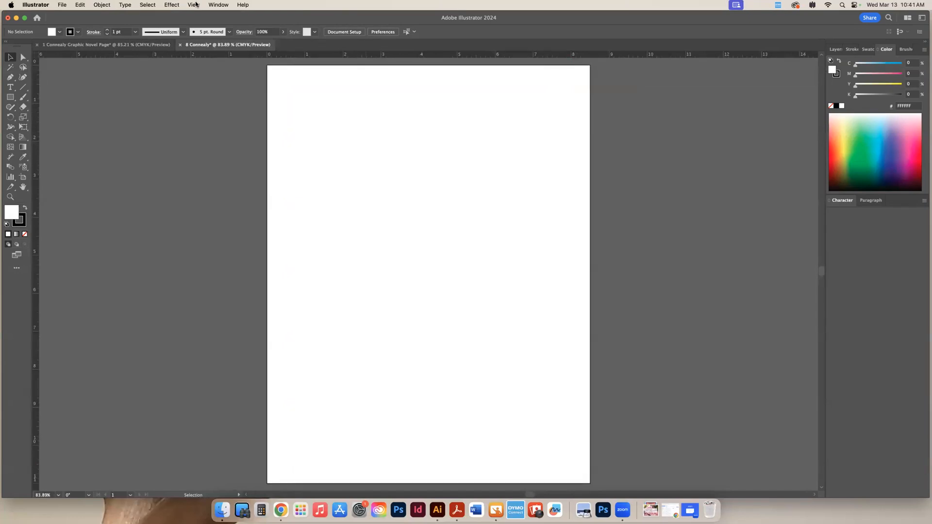
key("super+;")
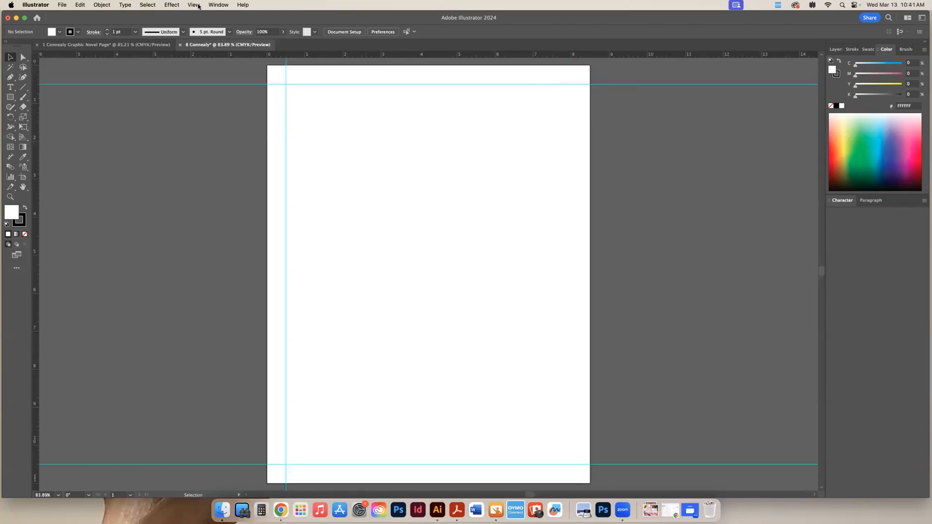
key("super+shift+z")
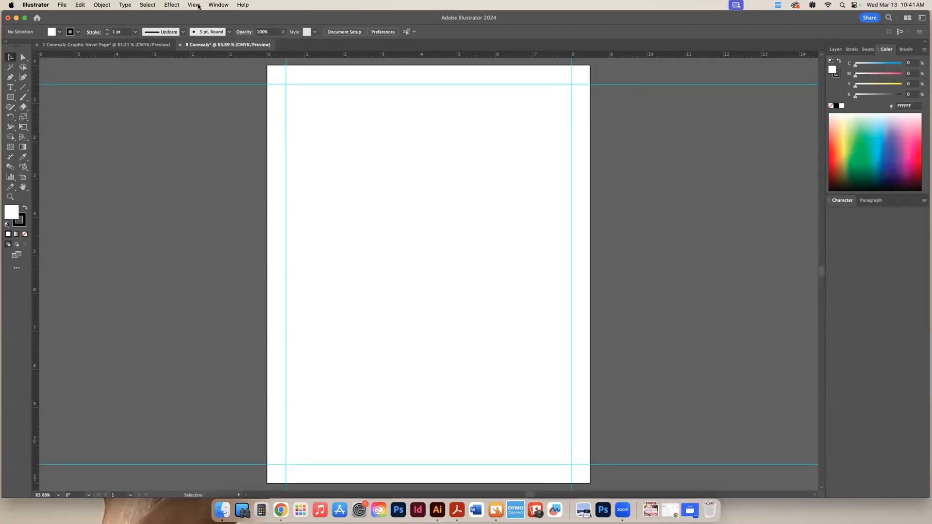
Unlock the guides
left_click(193, 4)
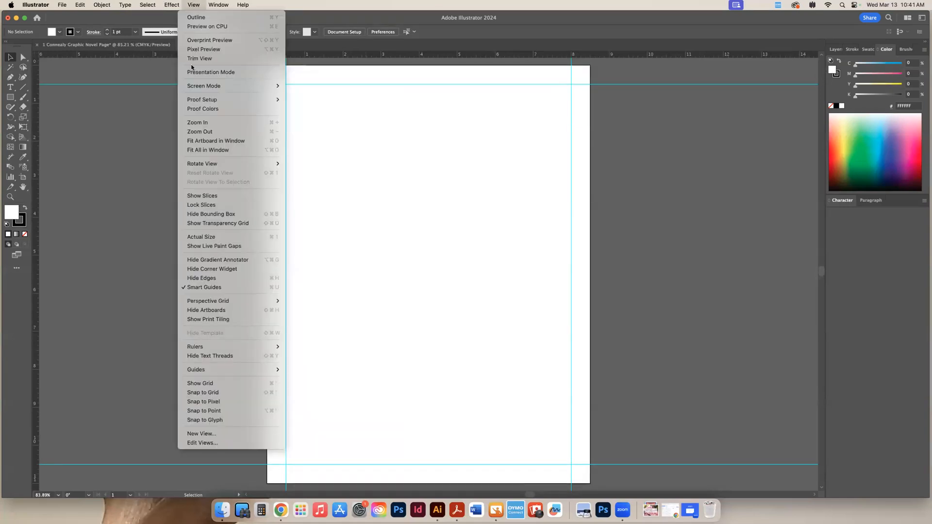
mouse_move(222, 372)
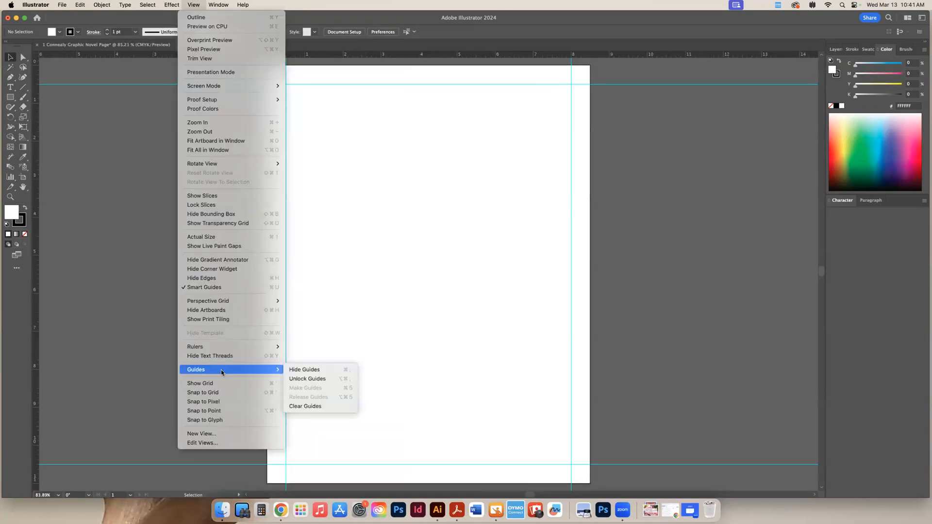
left_click(312, 379)
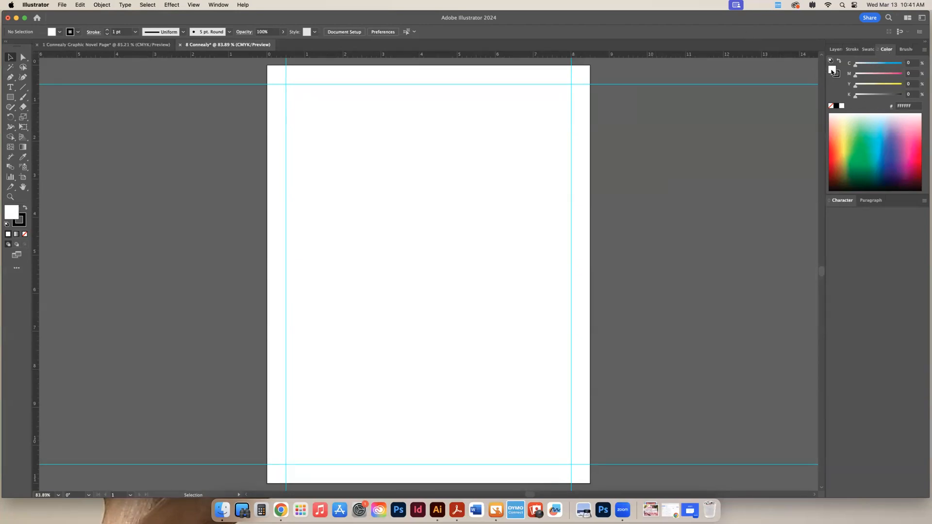
Draw a square of about 2.23 in with no fill and a black stroke, starting at the upper-left guide intersection
left_click(831, 106)
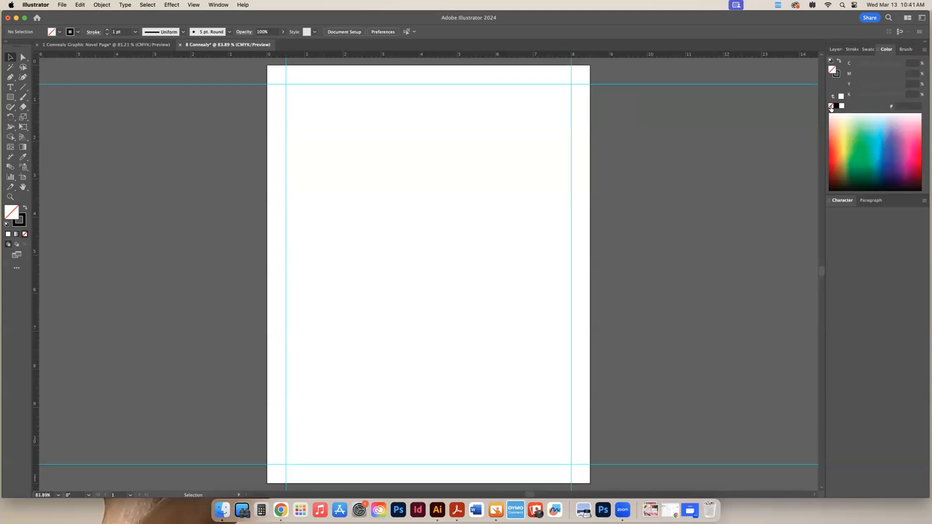
left_click(838, 75)
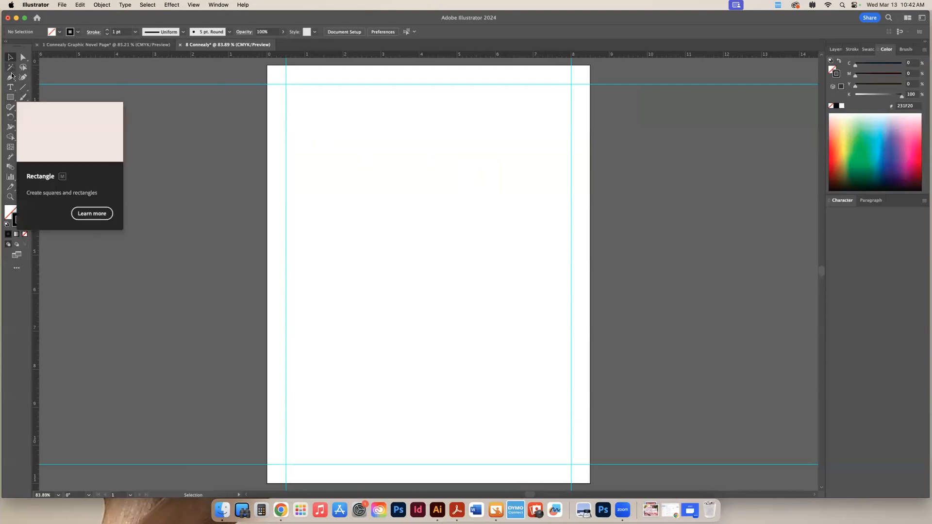
left_click(10, 97)
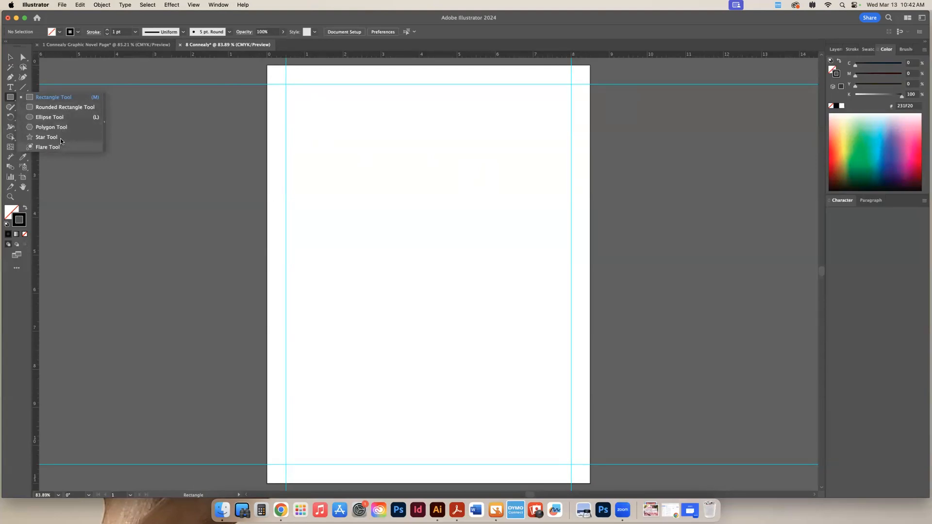
left_click(60, 97)
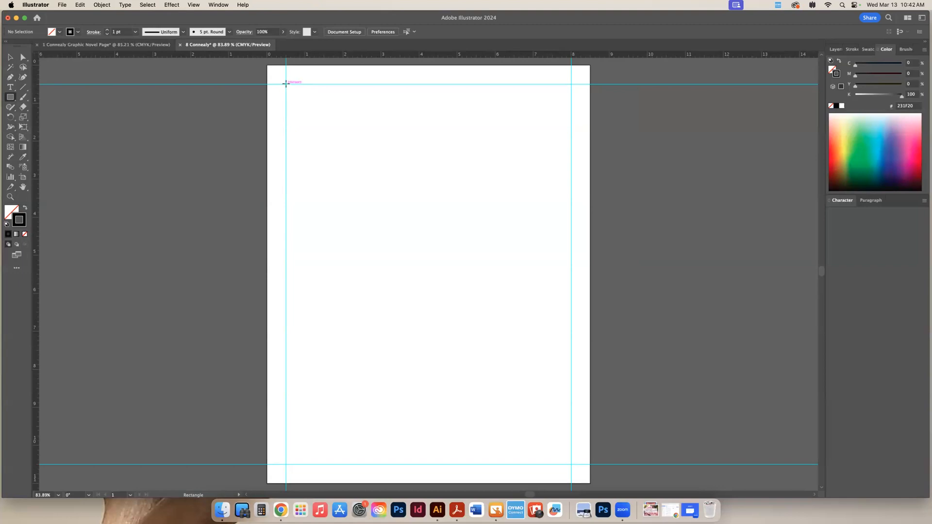
left_click_drag(286, 84, 362, 168)
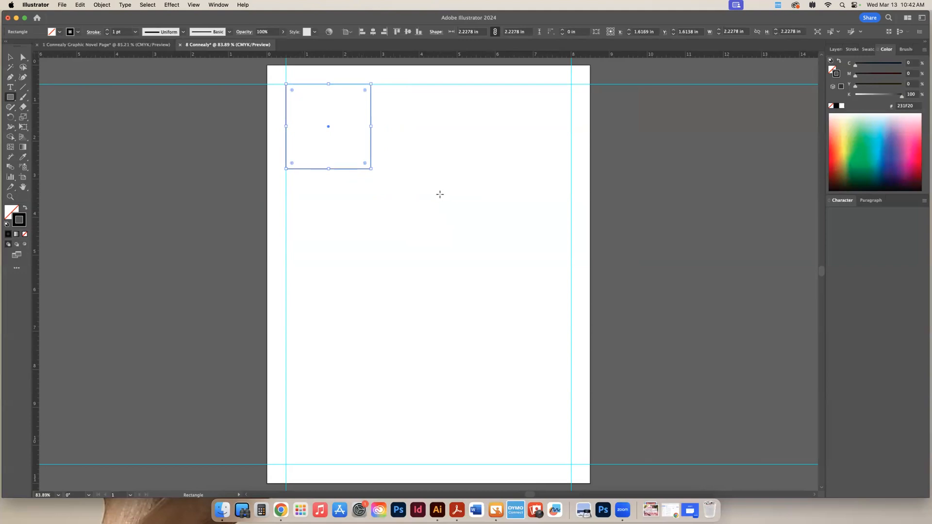
left_click(9, 58)
left_click(9, 57)
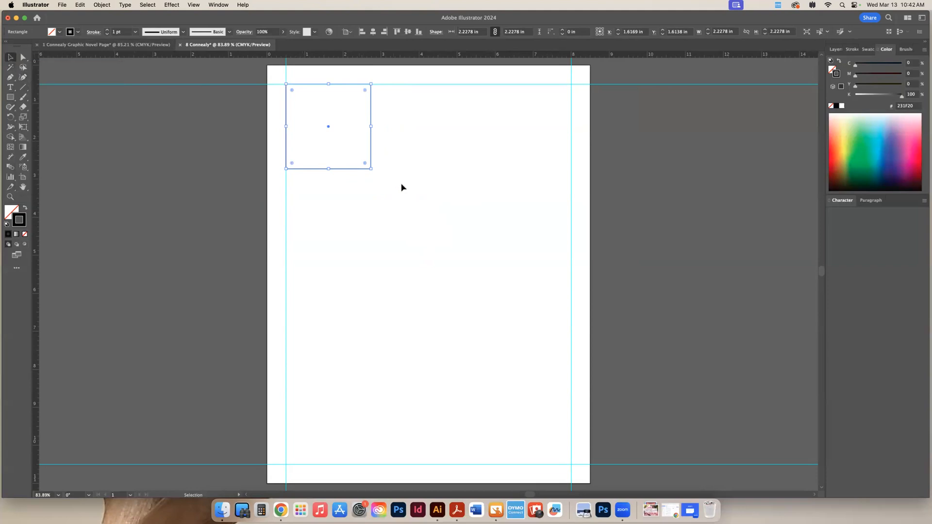
Copy the square to its right along the top margin guide, leaving a narrow gutter, with the copy centred at about X 4.12 in
left_click_drag(399, 132, 437, 267)
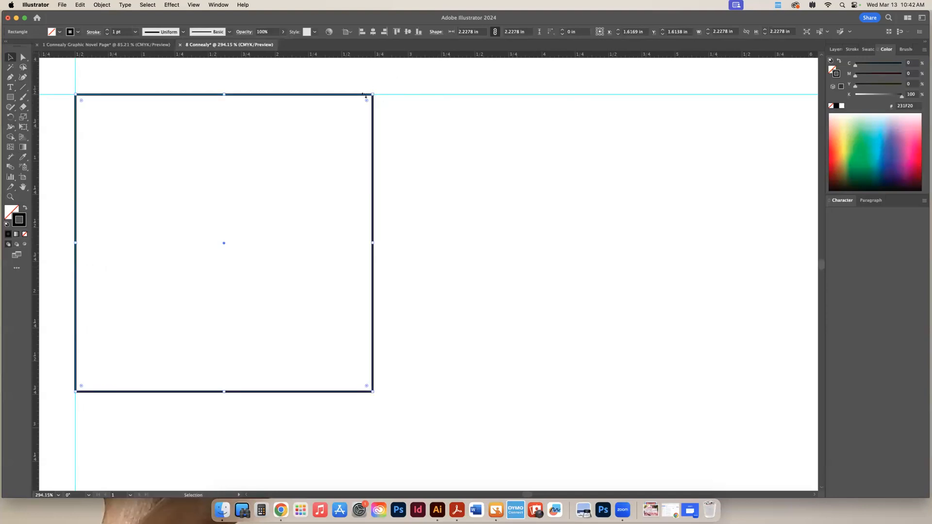
scroll(246, 141, "left", 5)
scroll(246, 149, "right", 3)
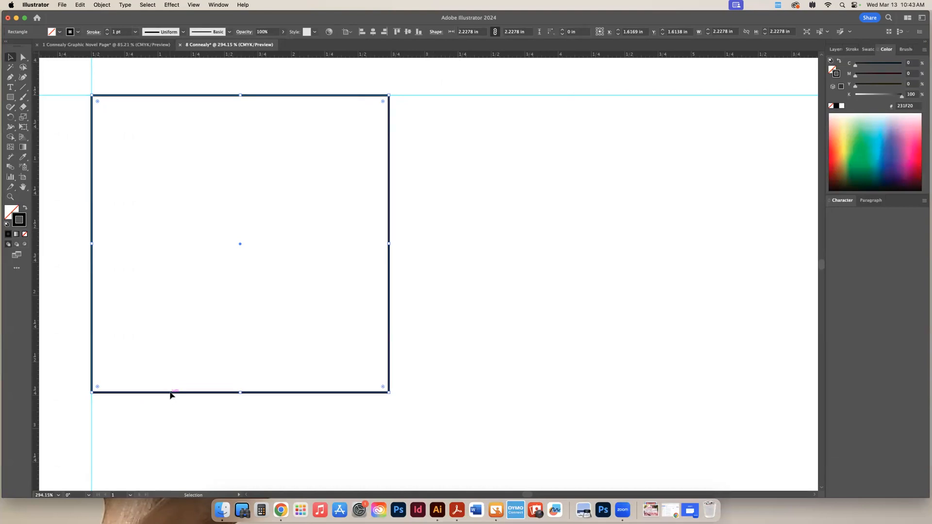
left_click_drag(170, 396, 504, 381)
key("super+minus")
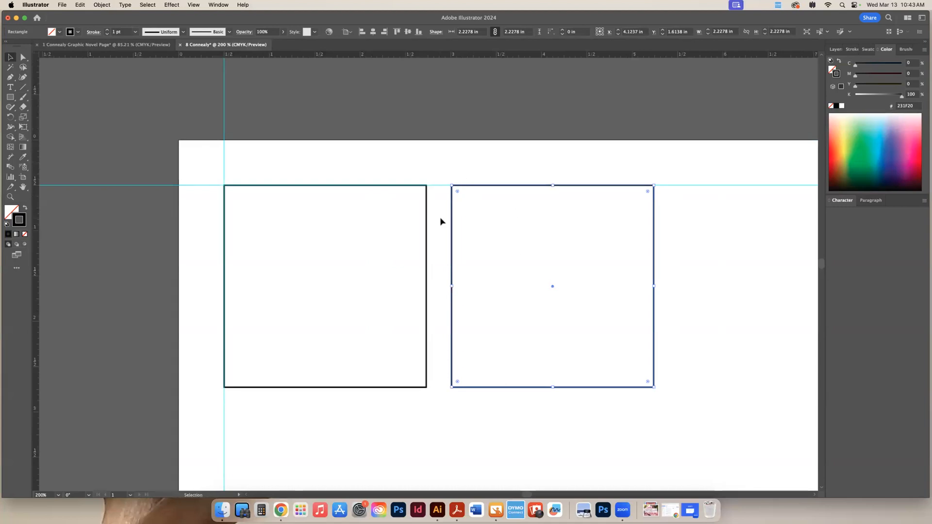
Repeat the copy at the same spacing to complete a top row of three squares
left_click_drag(433, 221, 395, 90)
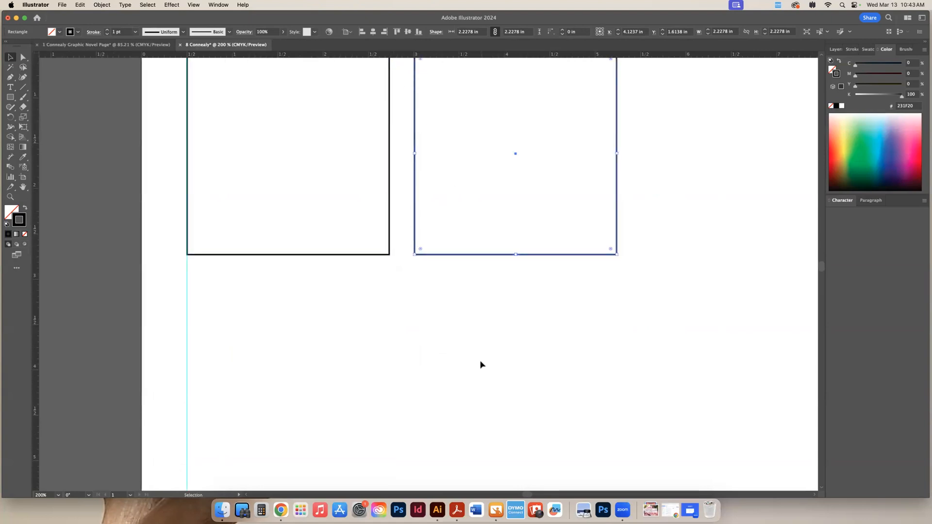
key("super+0")
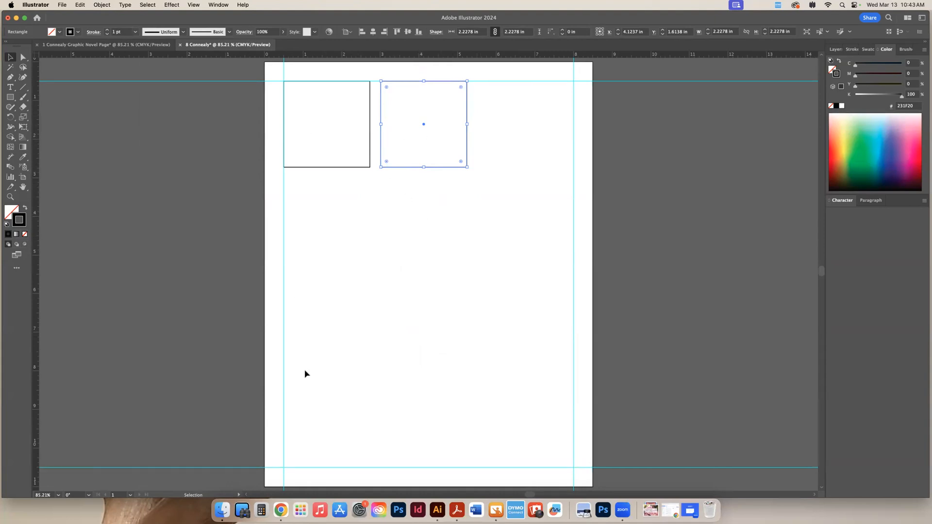
key("super+d")
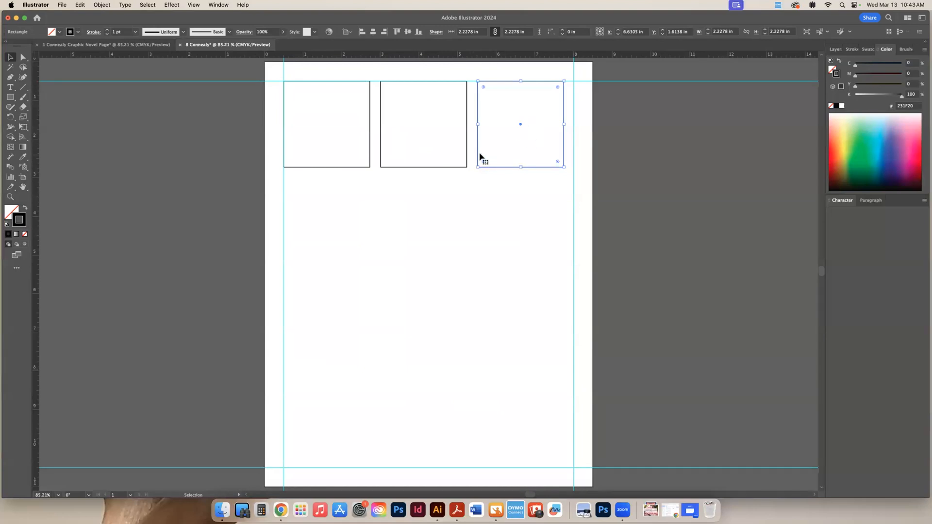
left_click(463, 264)
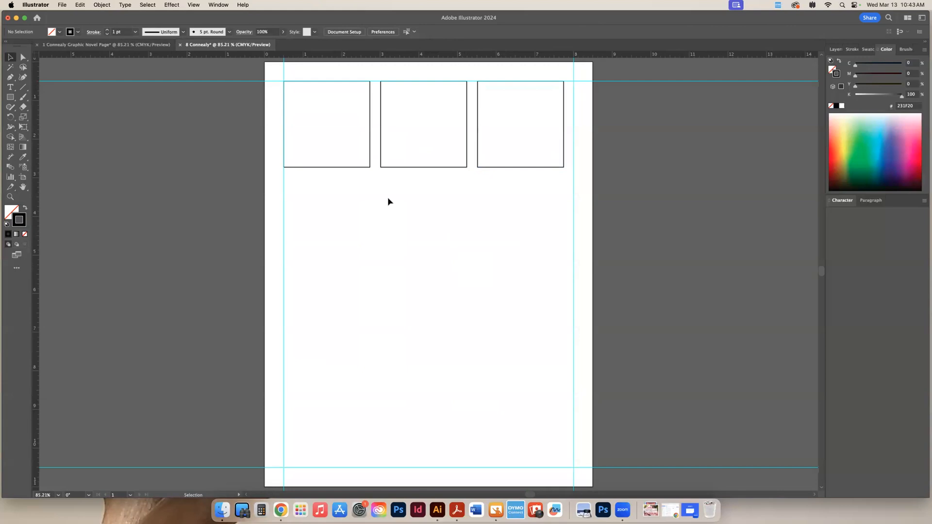
Copy the whole row of three squares straight down, leaving a gutter equal to the one between the columns
left_click_drag(329, 189, 518, 158)
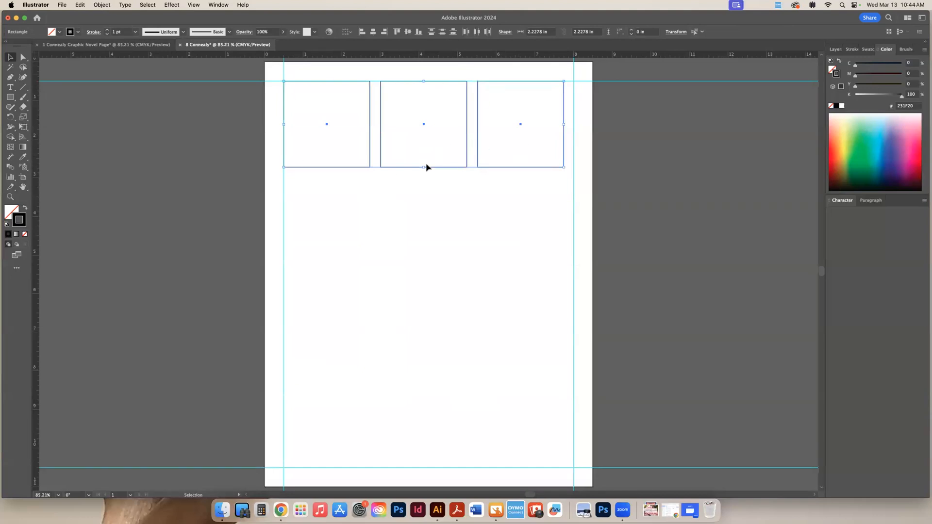
scroll(433, 150, "up", 3)
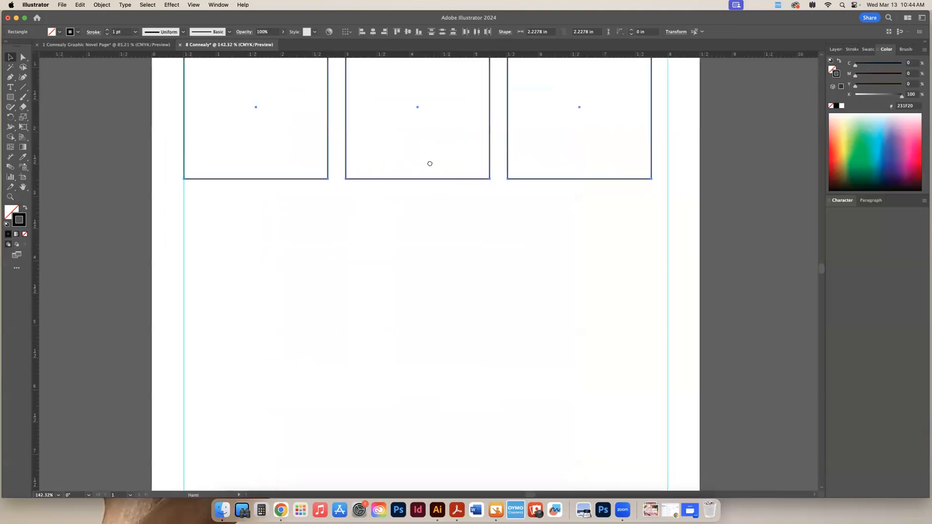
scroll(430, 163, "up", 3)
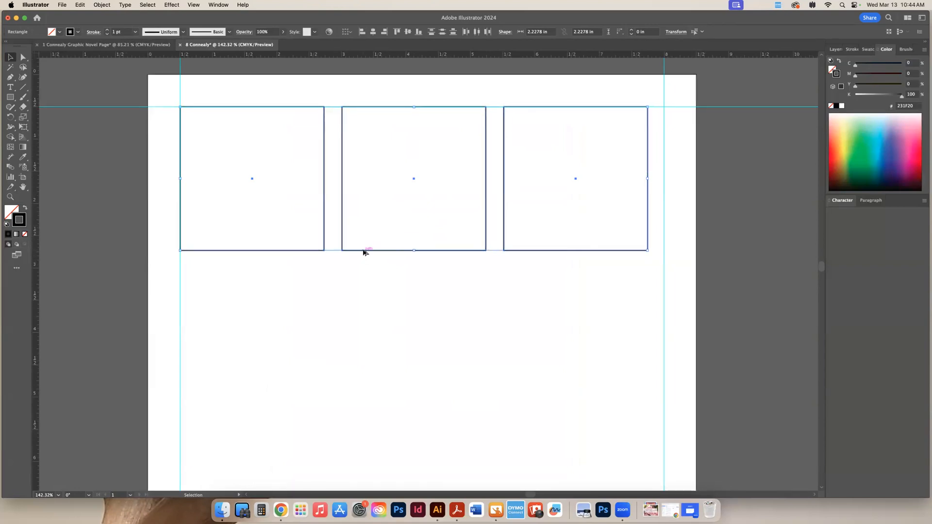
left_click_drag(364, 251, 365, 414)
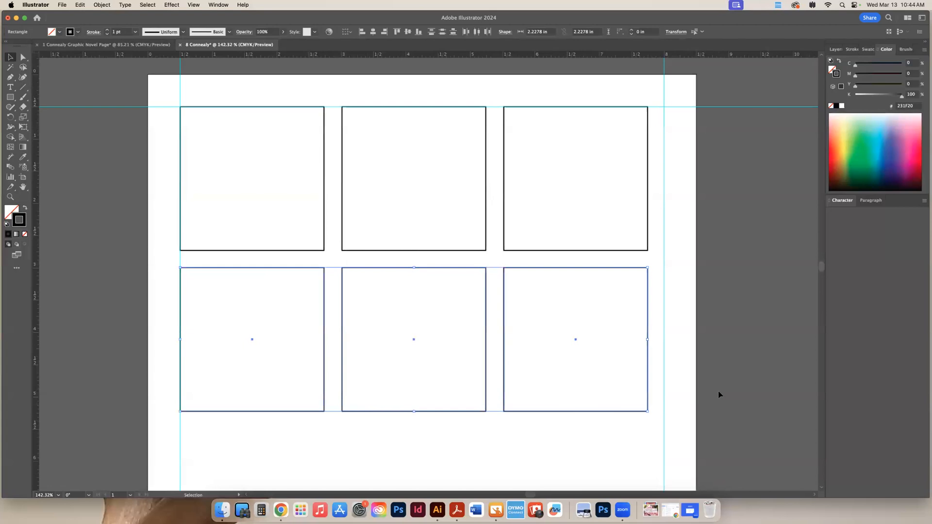
Repeat the row copy at the same spacing to form a three-by-three grid of panels
key("a")
key("super+d")
key("super+0")
key("v")
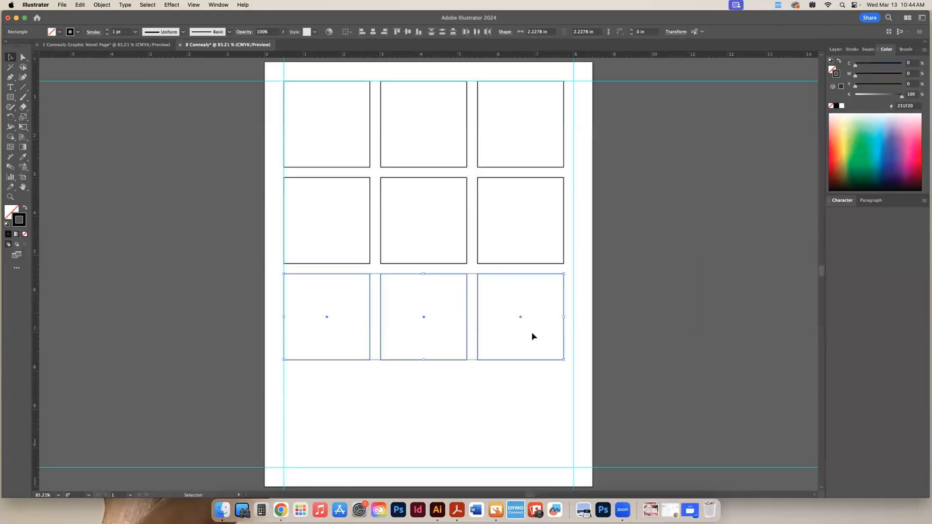
left_click(473, 401)
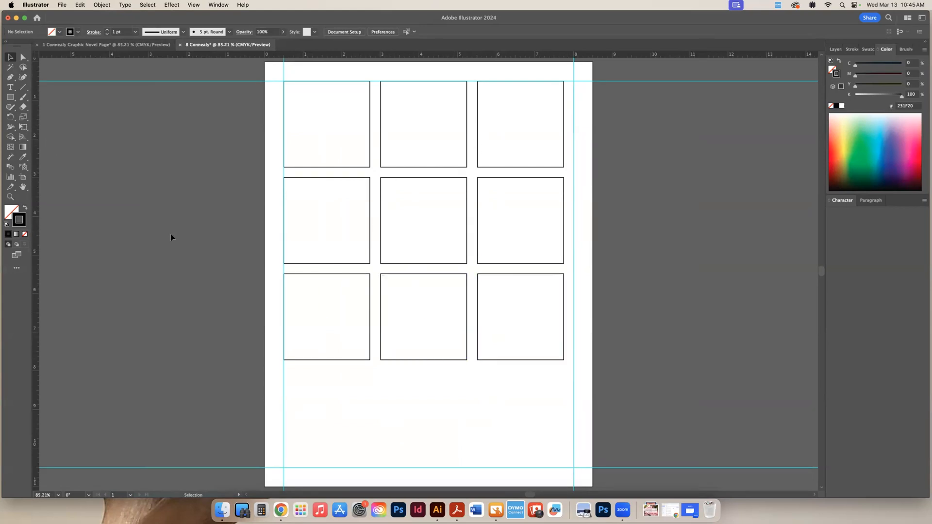
Try reshaping the bottom-left panel by pulling out its lower-right corner and its bottom edge, undoing each change
left_click(22, 59)
left_click_drag(370, 359, 412, 433)
key("super+z")
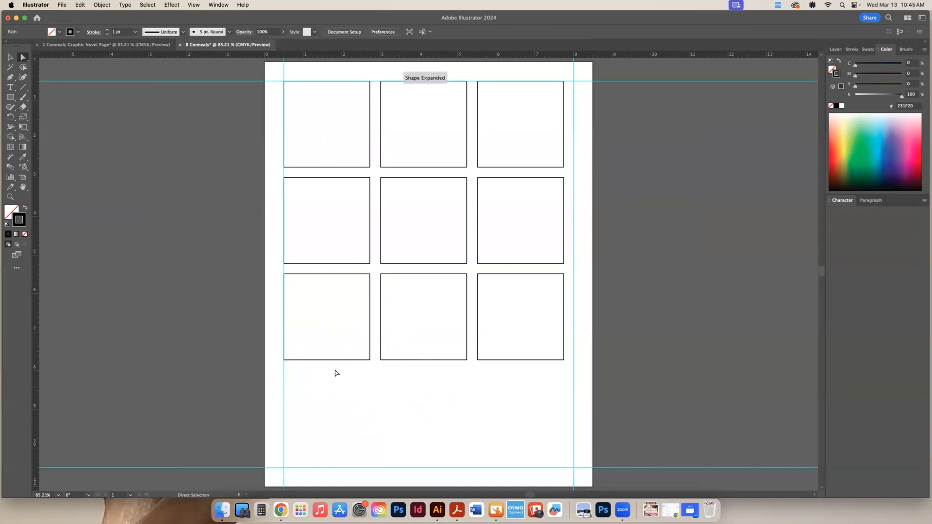
left_click_drag(328, 361, 336, 413)
key("super+z")
left_click(375, 388)
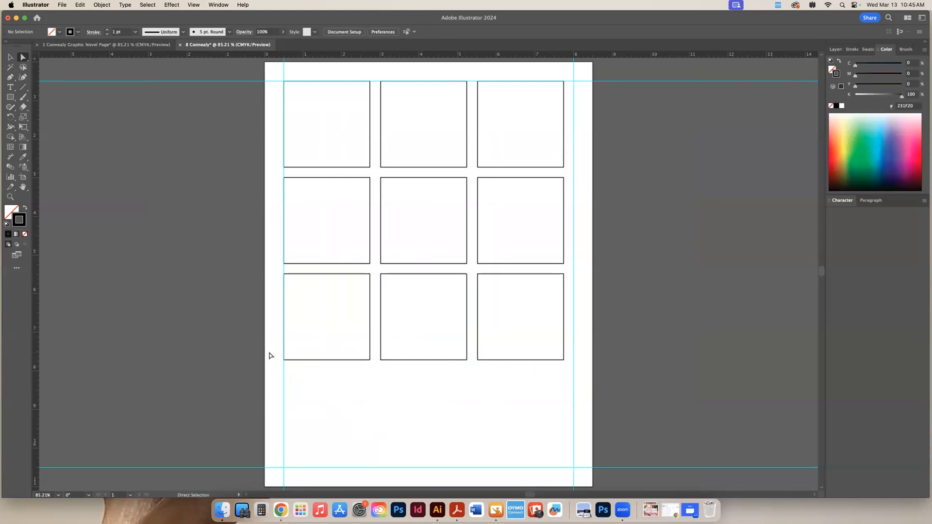
Stretch the bottom edges of the three bottom-row panels down to the bottom margin guide
left_click_drag(270, 353, 573, 366)
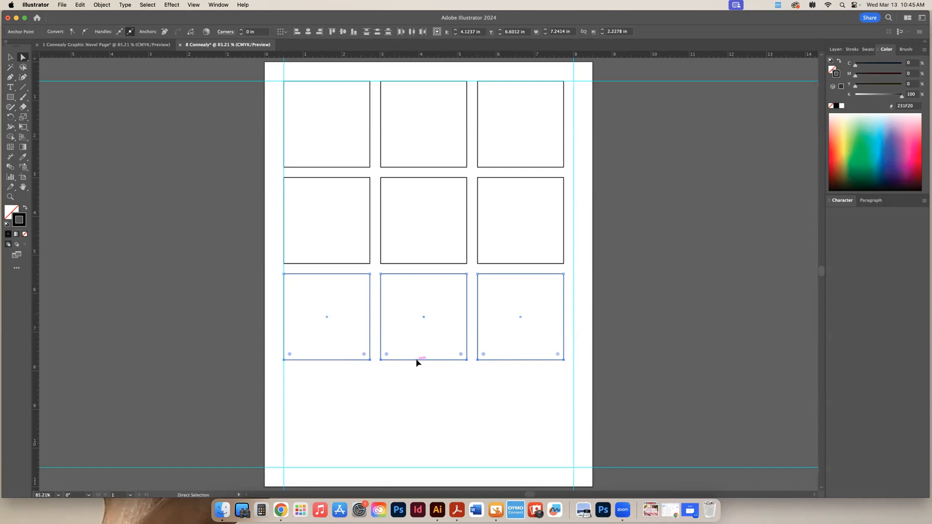
left_click_drag(417, 362, 422, 470)
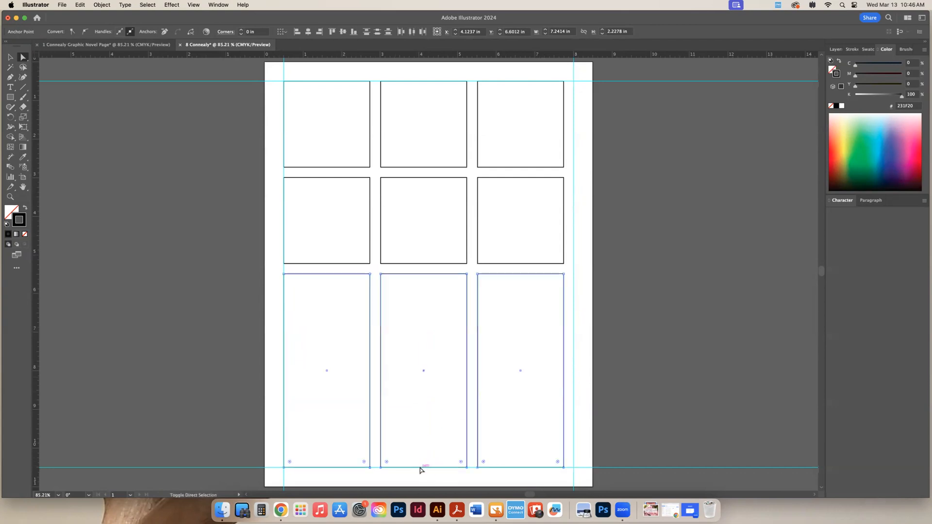
left_click(619, 313)
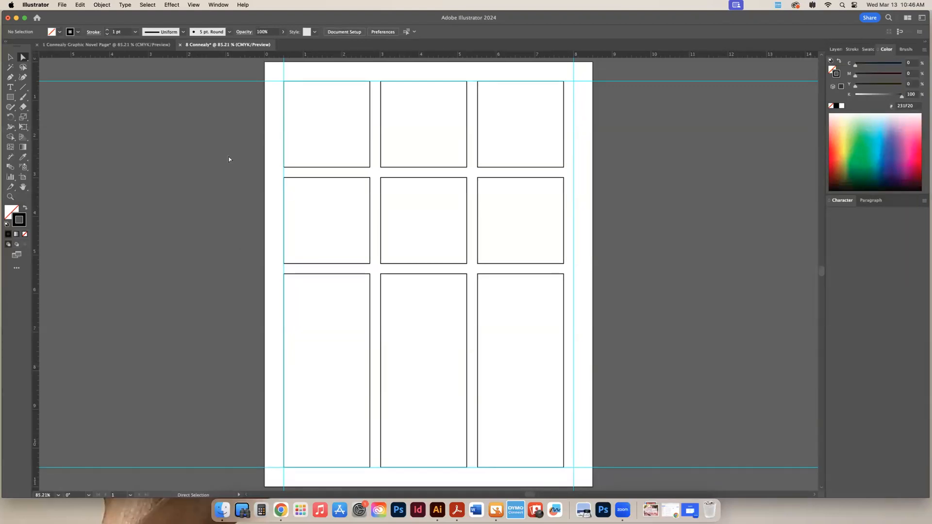
Move the gutter between the top and middle rows down, shifting the middle panels and making the top panels taller
left_click_drag(224, 150, 558, 265)
key("super+a")
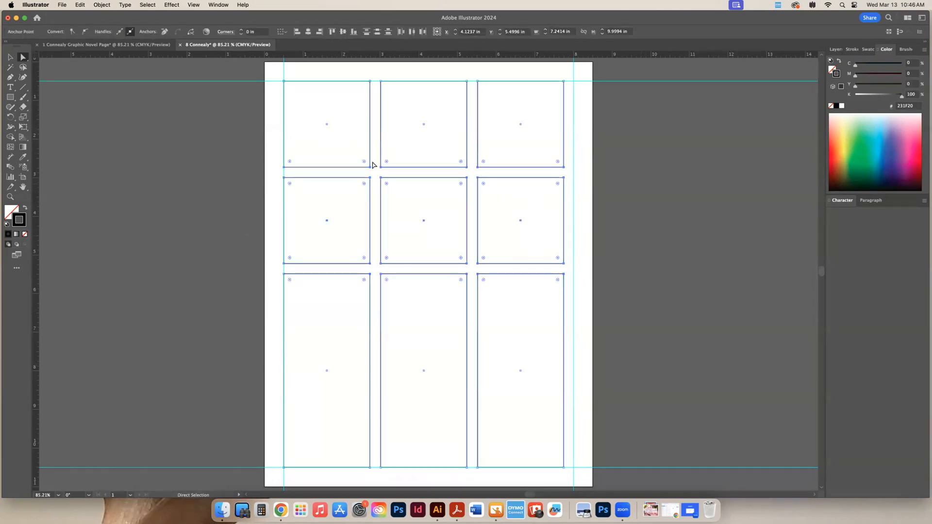
left_click(211, 179)
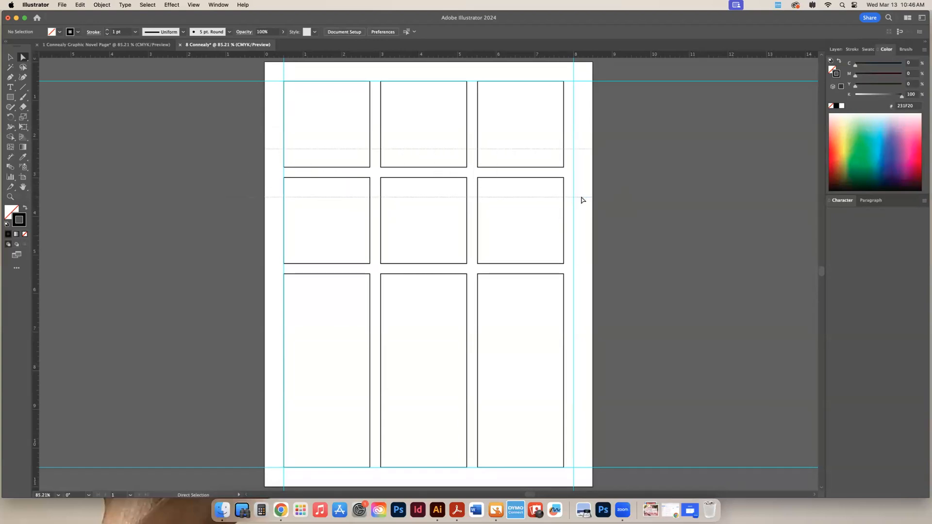
key("super+a")
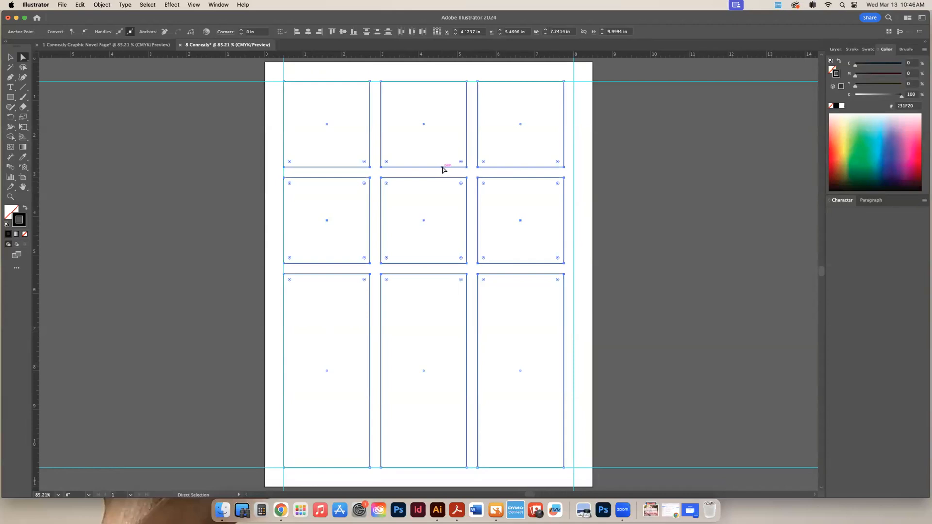
left_click_drag(442, 169, 443, 210)
left_click(240, 265)
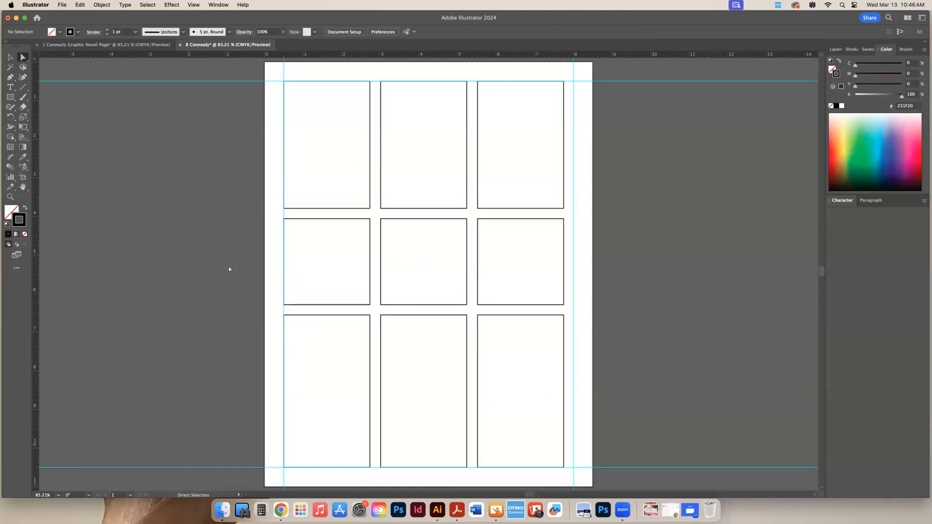
Lower the gutter between the middle and bottom rows and raise the upper gutter so the top panels are about 3.08 in tall
left_click_drag(271, 286, 602, 321)
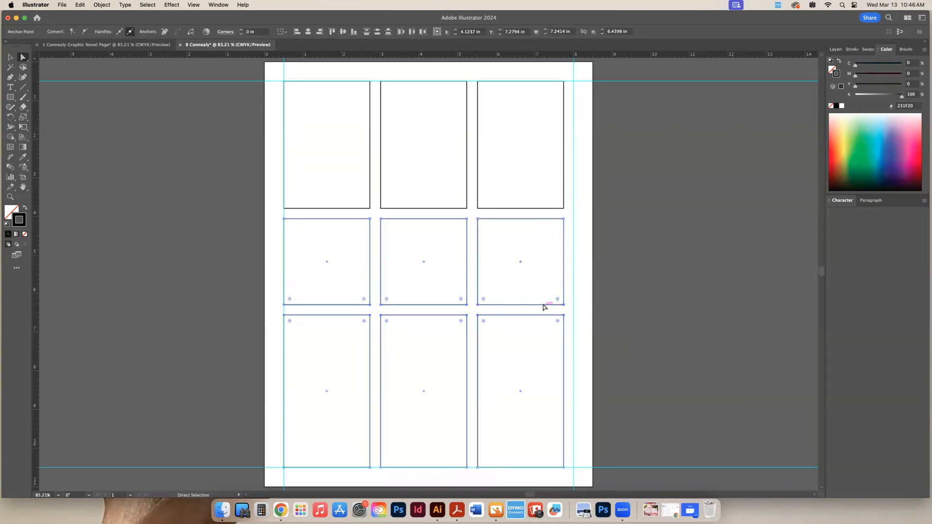
left_click_drag(543, 309, 541, 341)
left_click(240, 190)
left_click_drag(543, 234, 546, 203)
left_click(656, 259)
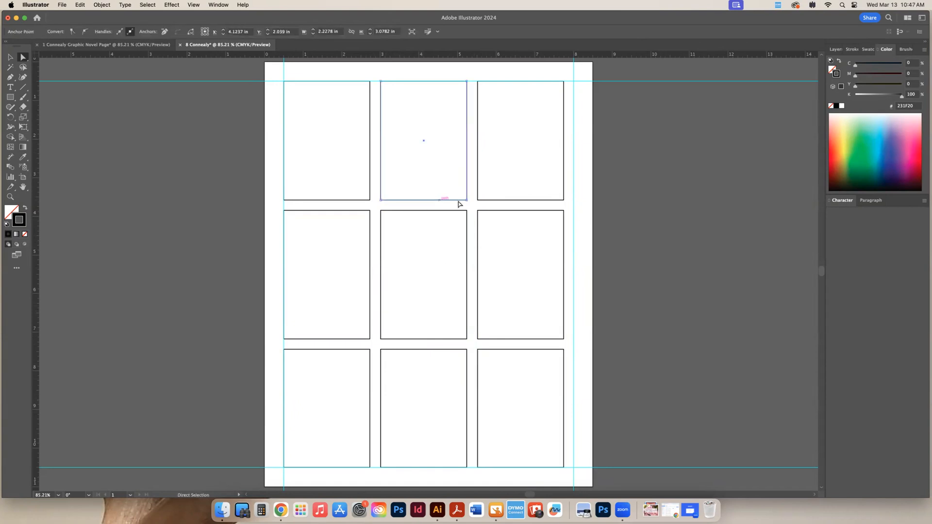
Delete the centre and right-hand panels of the top row
left_click(11, 59)
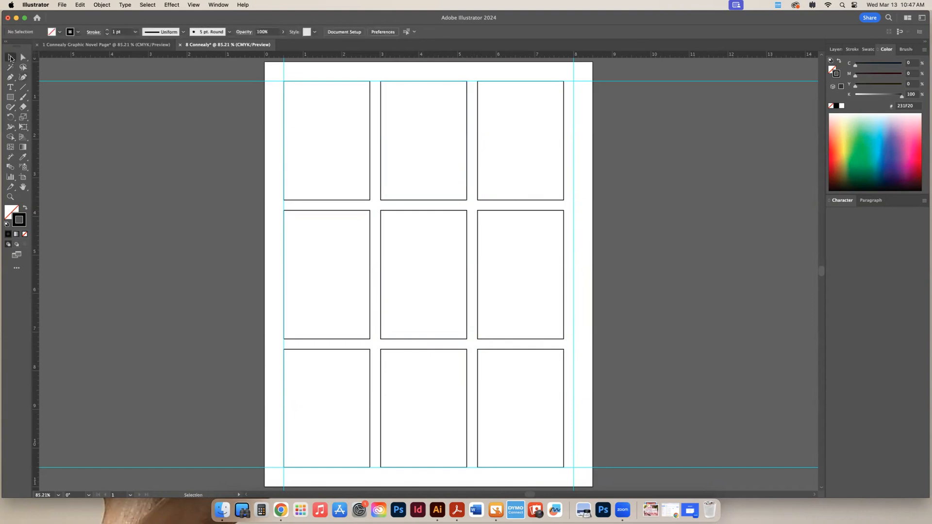
left_click(462, 198)
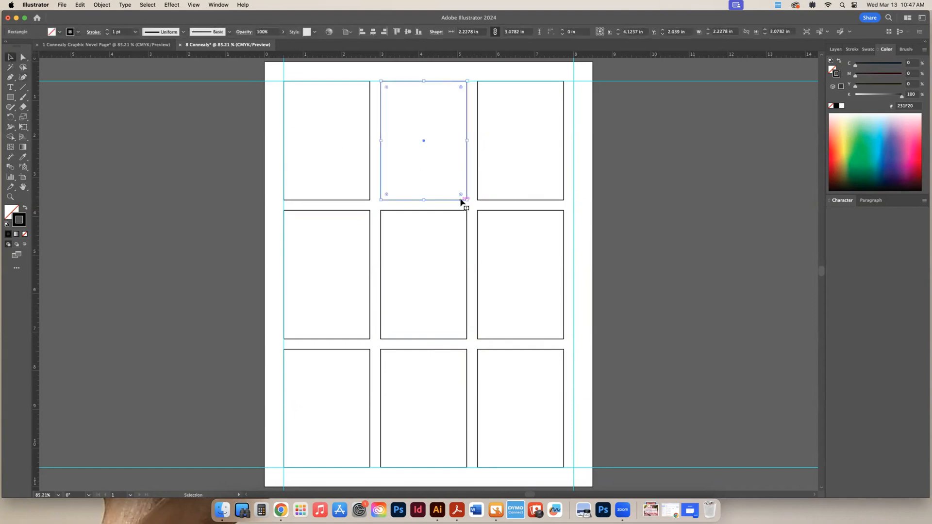
key("Delete")
left_click(509, 201)
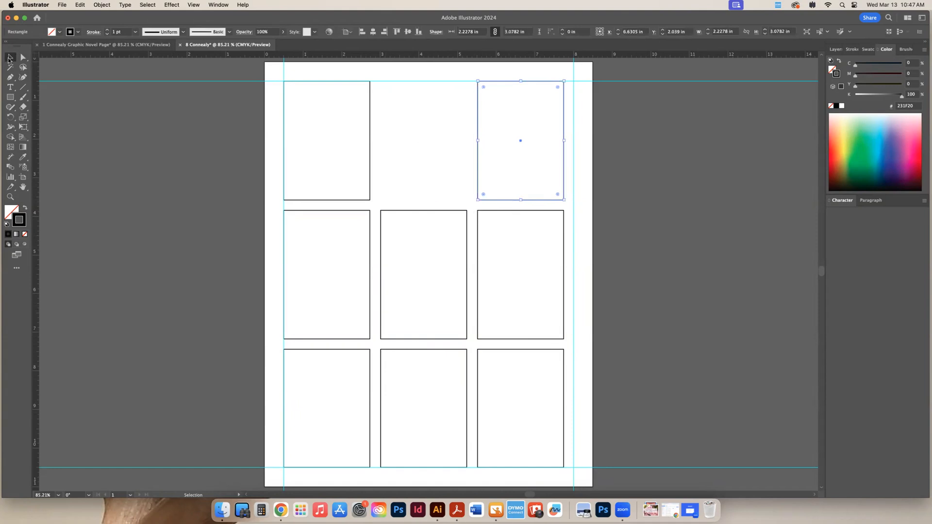
key("Delete")
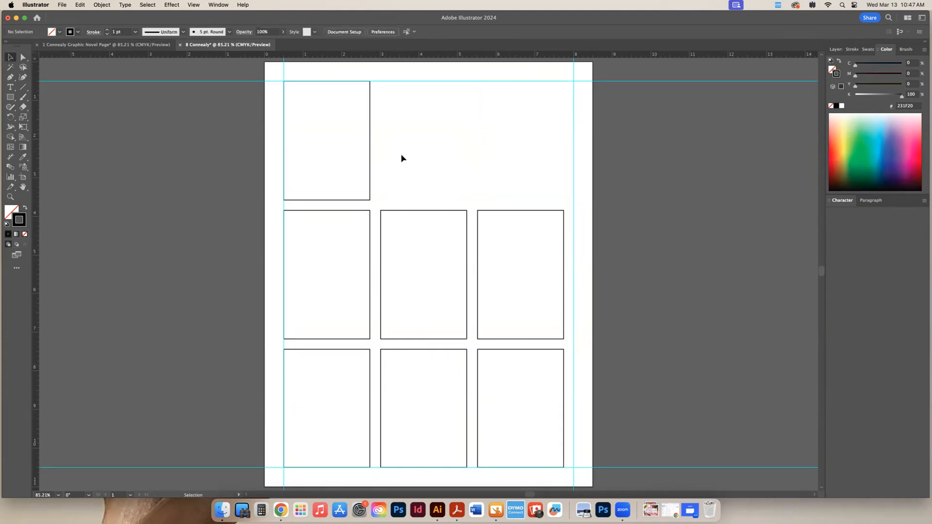
Stretch the remaining top panel's right edge to the right margin guide, making it about 7.5 in wide
left_click(23, 57)
left_click(370, 143)
left_click_drag(371, 140, 574, 142)
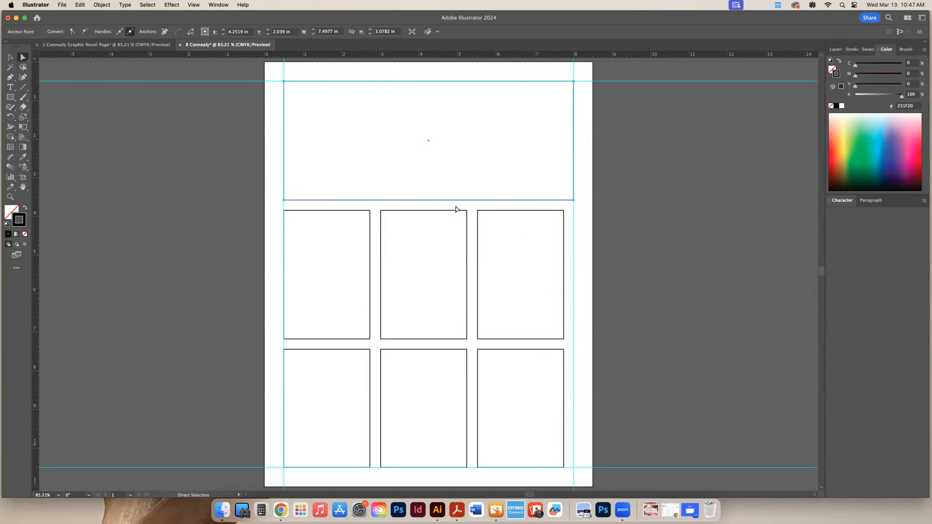
Shift the right-hand panels of the lower two rows to the right margin guide, widening the centre panels to keep the gutter
left_click_drag(454, 208, 577, 483)
left_click_drag(564, 351, 574, 352)
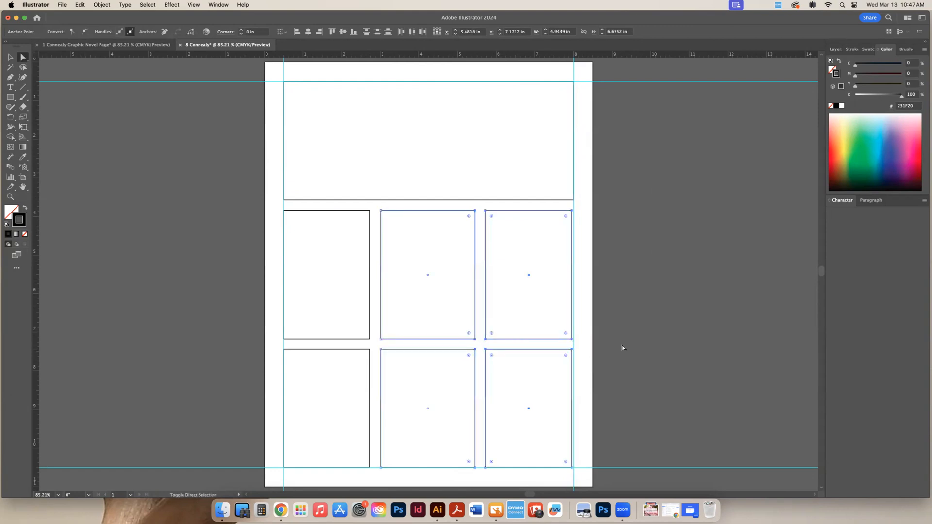
key("Right")
key("Right")
key("Right")
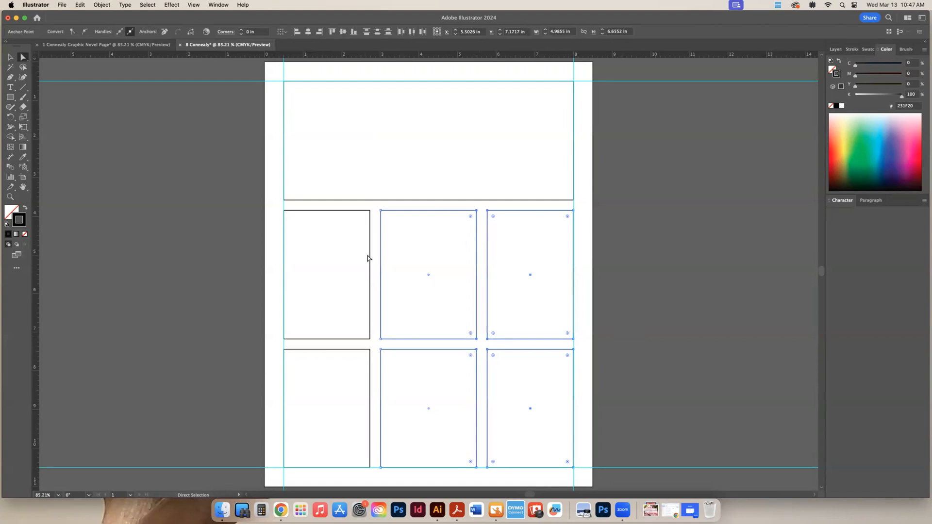
left_click(665, 260)
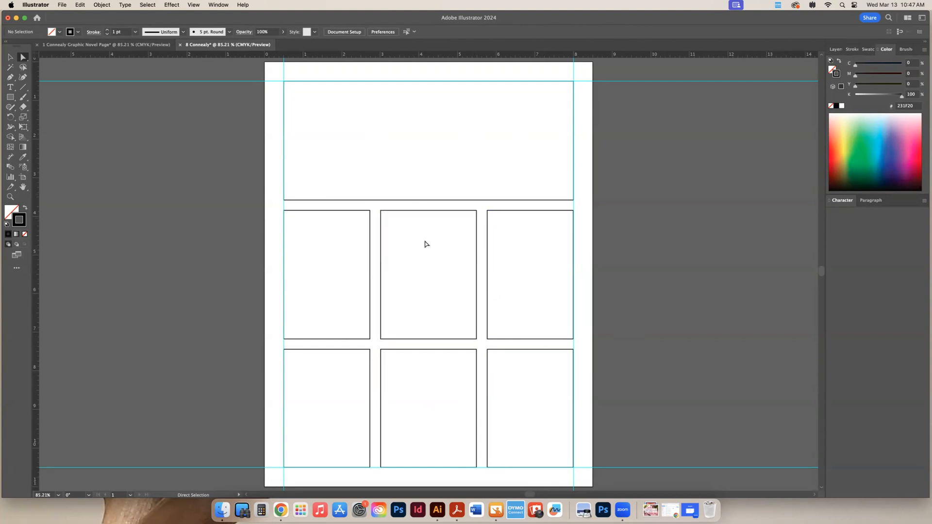
Restore the middle row's centre panel after deleting it, and delete that row's right-hand panel instead
left_click(9, 58)
key("Delete")
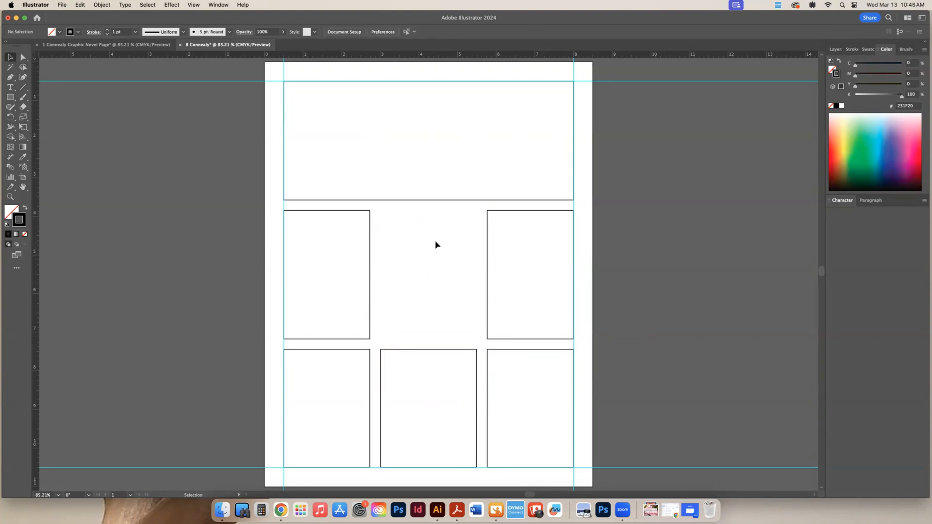
key("super+z")
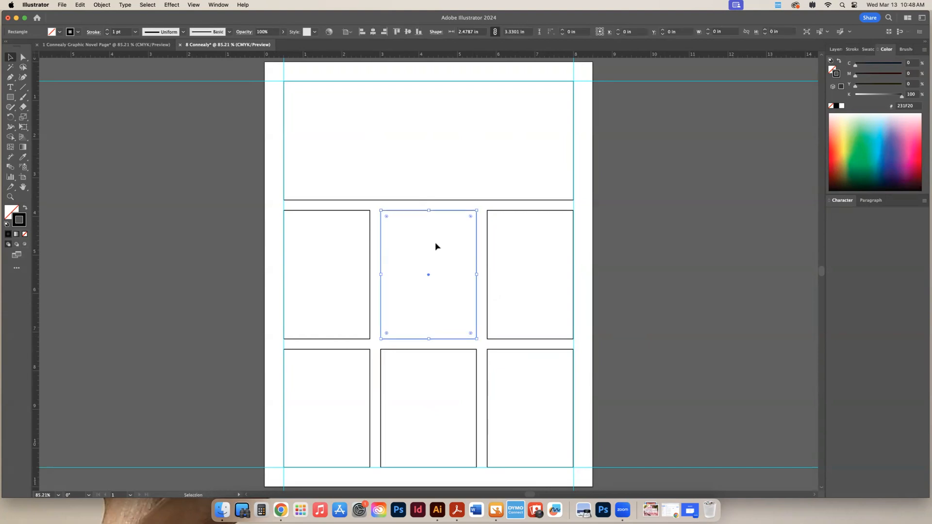
left_click(534, 211)
key("Delete")
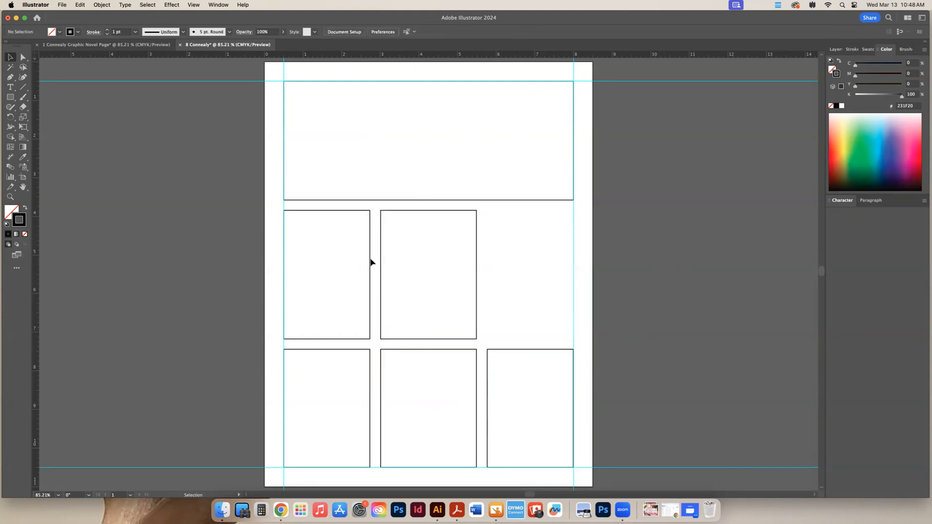
Stretch the middle row's second panel to the right margin guide, and shift the gutter between the row's two panels to about mid-page
left_click(23, 58)
left_click_drag(477, 273, 574, 271)
left_click(673, 262)
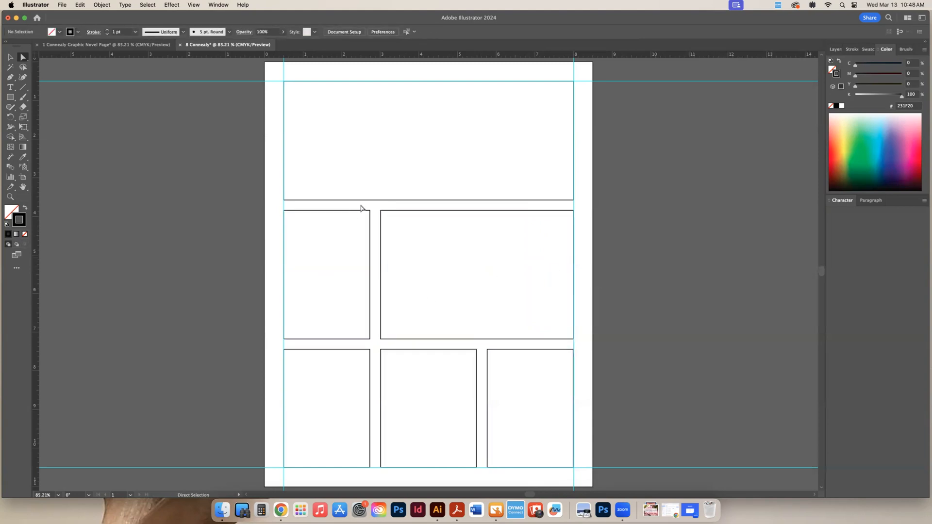
left_click_drag(364, 212, 395, 348)
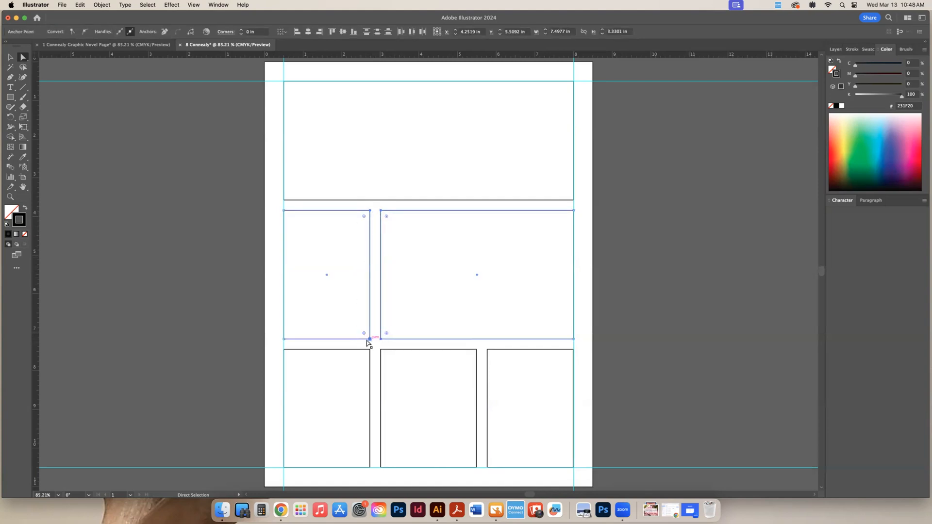
left_click_drag(381, 309, 425, 310)
left_click(680, 337)
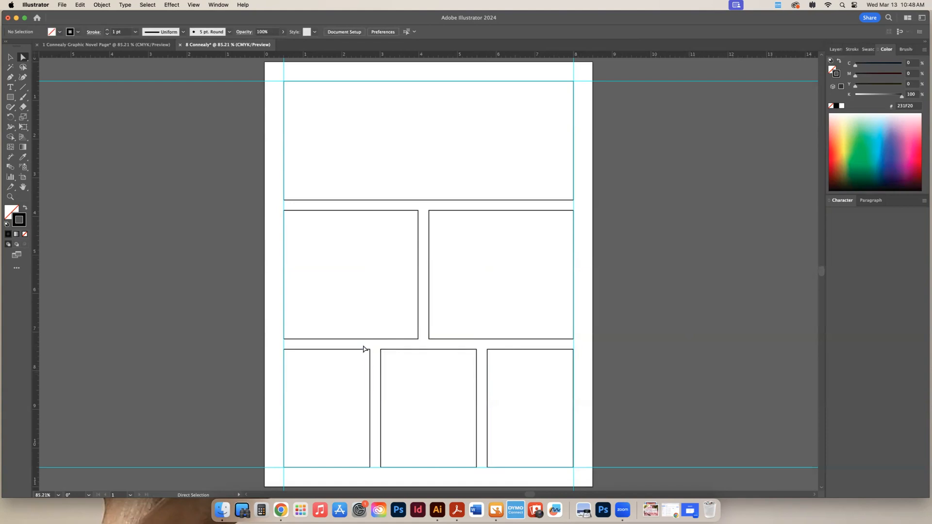
Align the bottom row's first gutter with the middle row's gutter, and adjust its second gutter to about 5.5 in across the page
left_click_drag(365, 348, 392, 469)
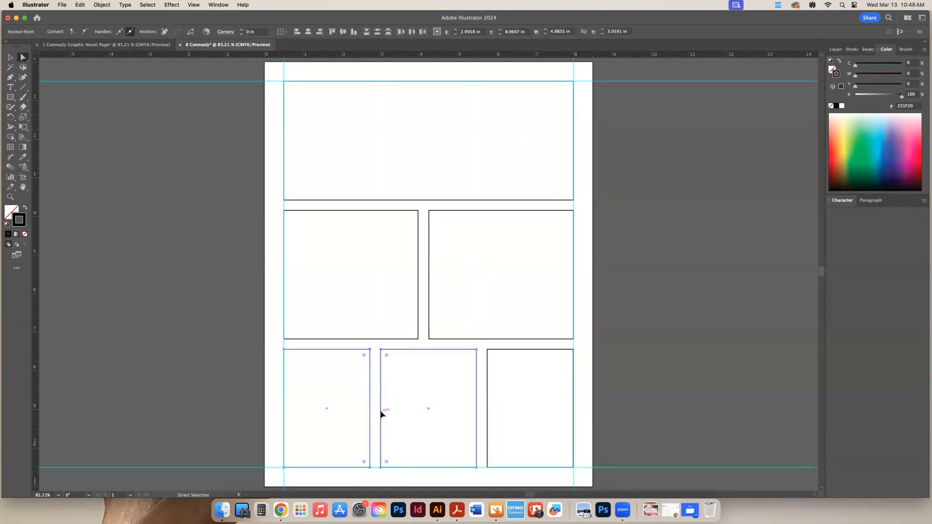
left_click_drag(382, 414, 429, 415)
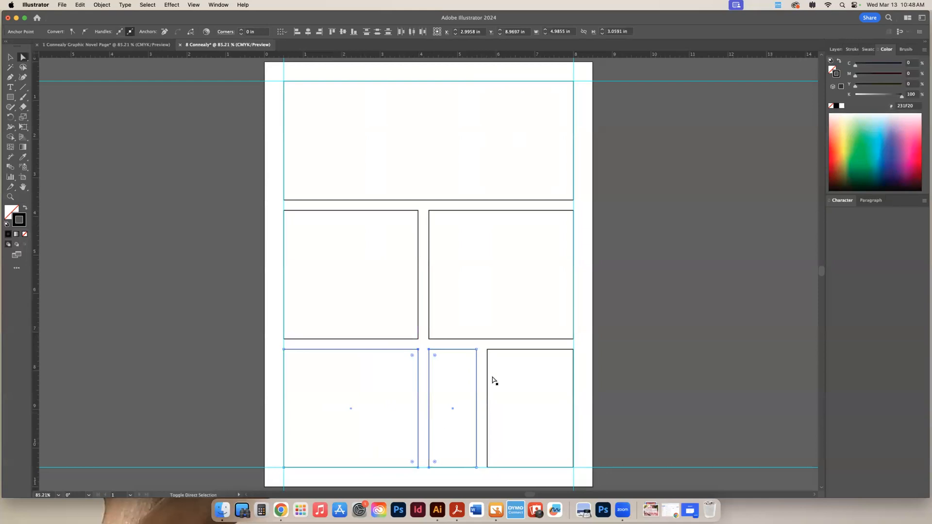
left_click_drag(467, 348, 506, 476)
left_click_drag(470, 345, 507, 471)
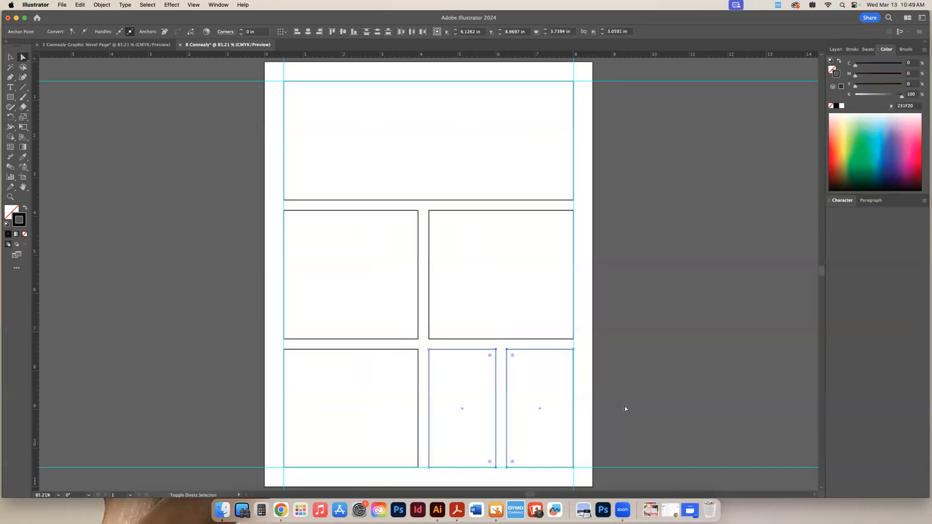
left_click_drag(506, 352, 486, 350)
left_click(402, 349)
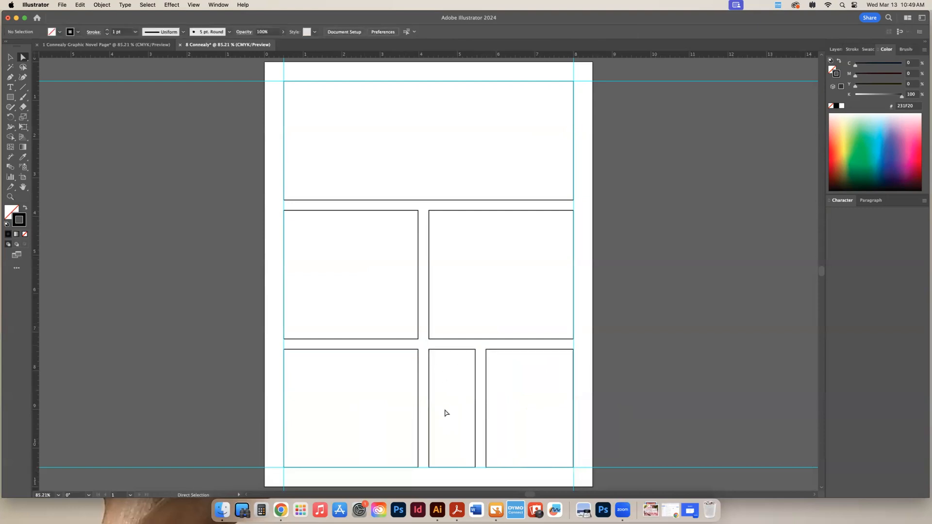
Shift the bottom row's first gutter left to about 3.25 in across the page, narrowing the first panel and widening the centre one
left_click_drag(404, 347, 445, 474)
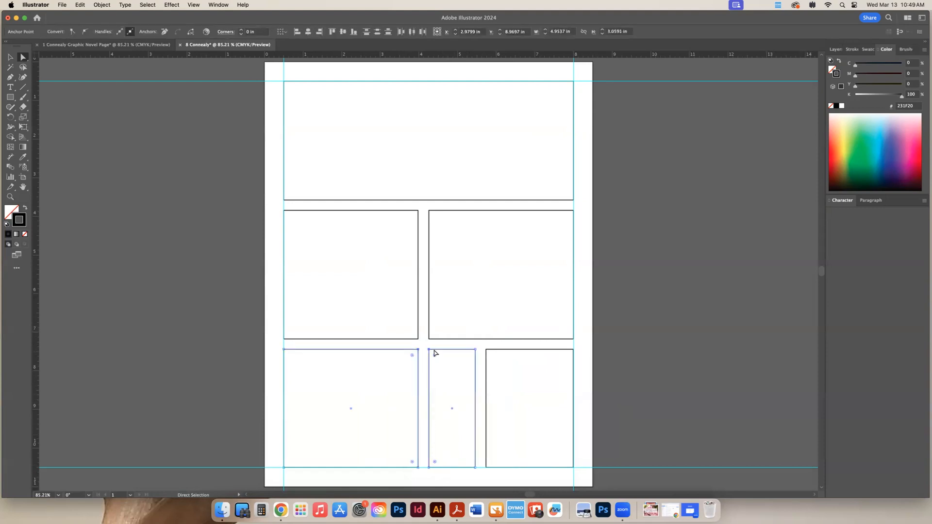
left_click_drag(428, 350, 397, 351)
left_click(231, 289)
Lower the gutter between the top and middle rows straight down, making the top panel about 4.5 in tall
left_click_drag(222, 190, 649, 258)
left_click_drag(574, 200, 571, 251)
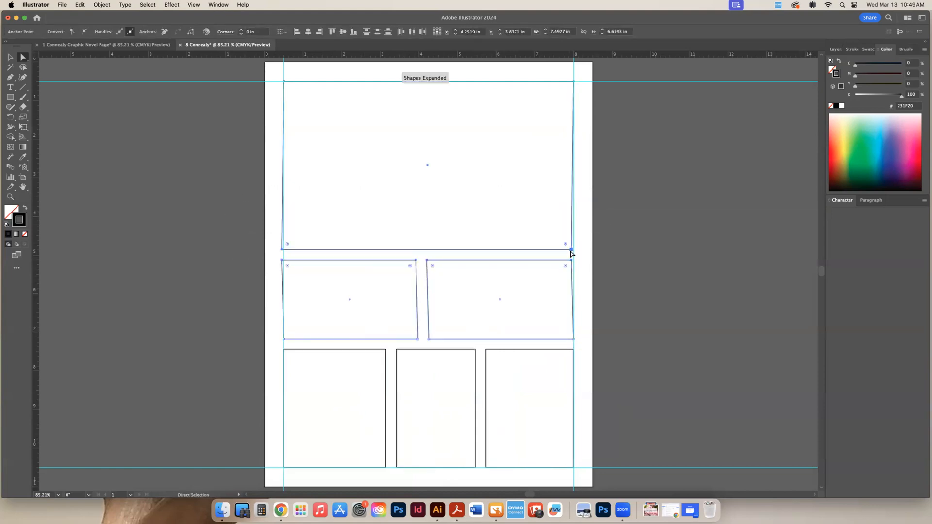
key("super+z")
left_click_drag(493, 201, 490, 257)
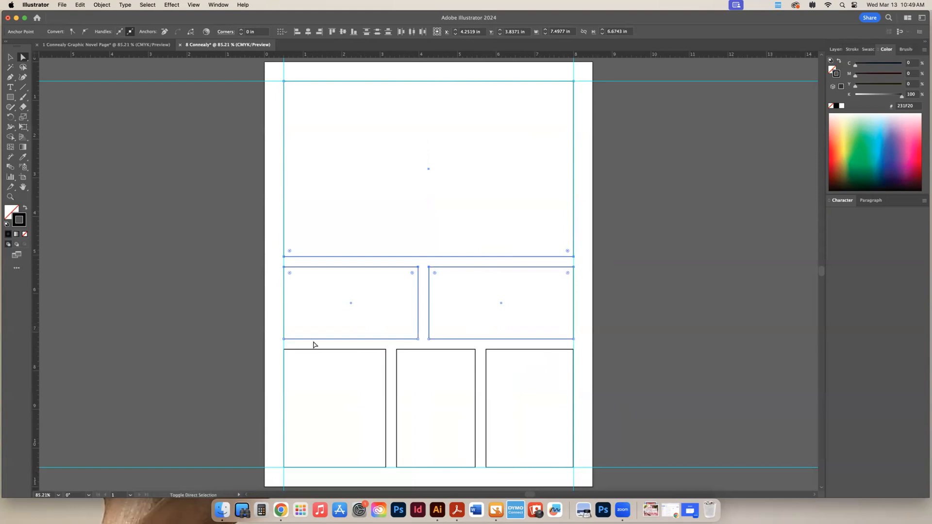
Lower the gutter between the middle and bottom rows, making the middle panels about 2.4 in tall
left_click_drag(235, 324, 650, 381)
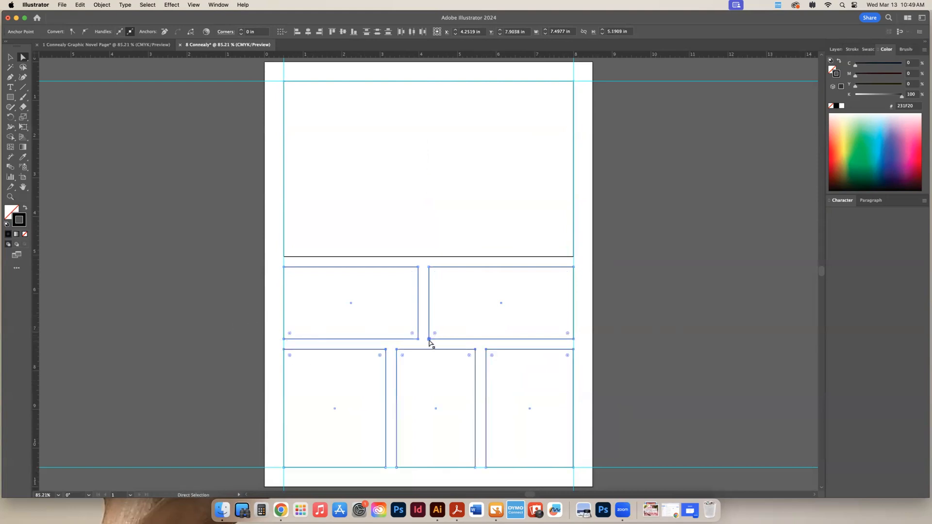
left_click_drag(429, 339, 430, 361)
left_click(608, 291)
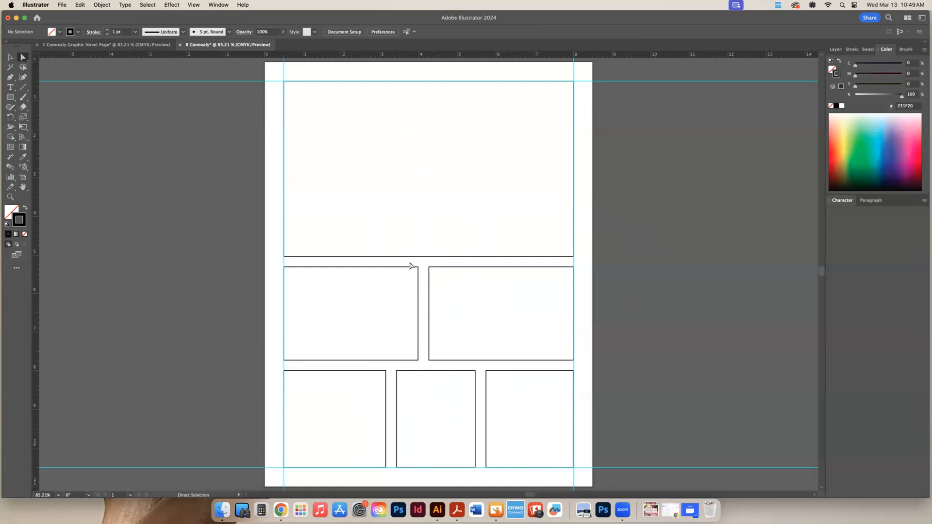
Slant the middle row's gutter by moving its upper end about 1.2 in right, and shift the whole slanted gutter slightly left
left_click_drag(426, 312, 433, 277)
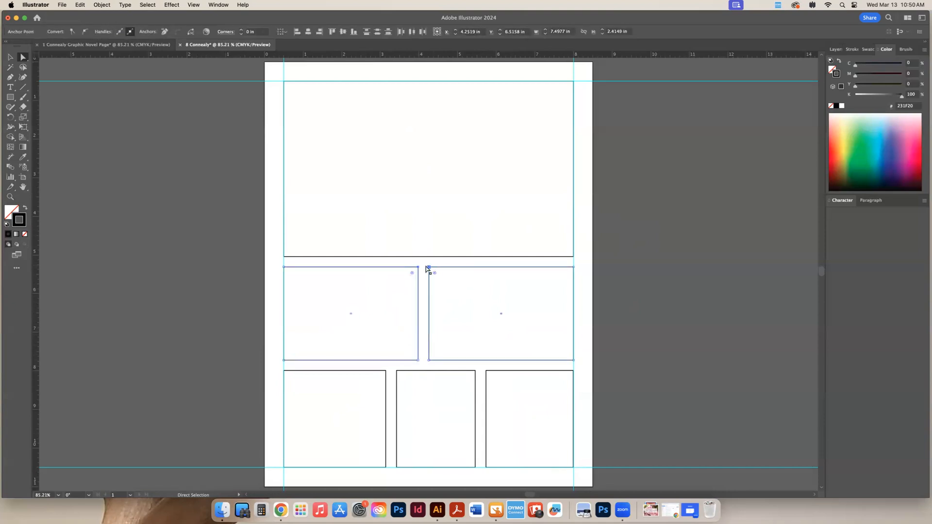
left_click_drag(431, 267, 476, 271)
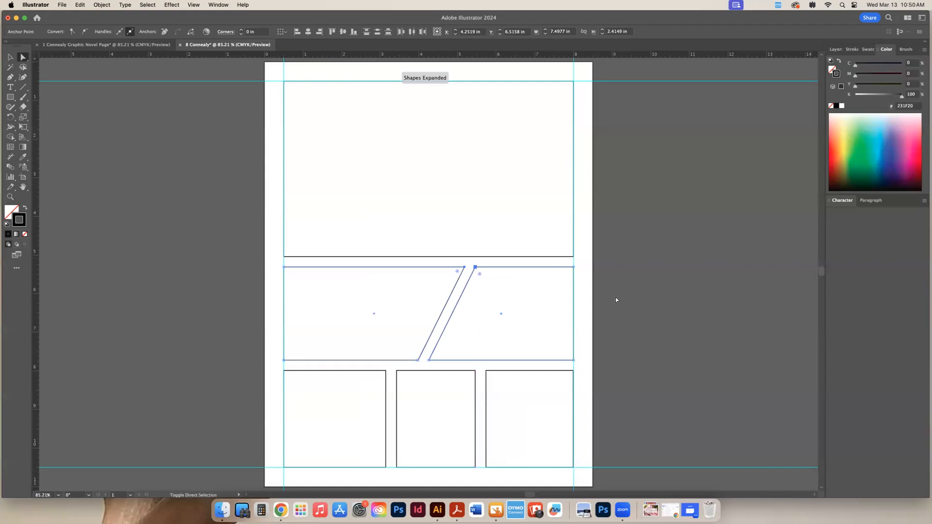
left_click(637, 323)
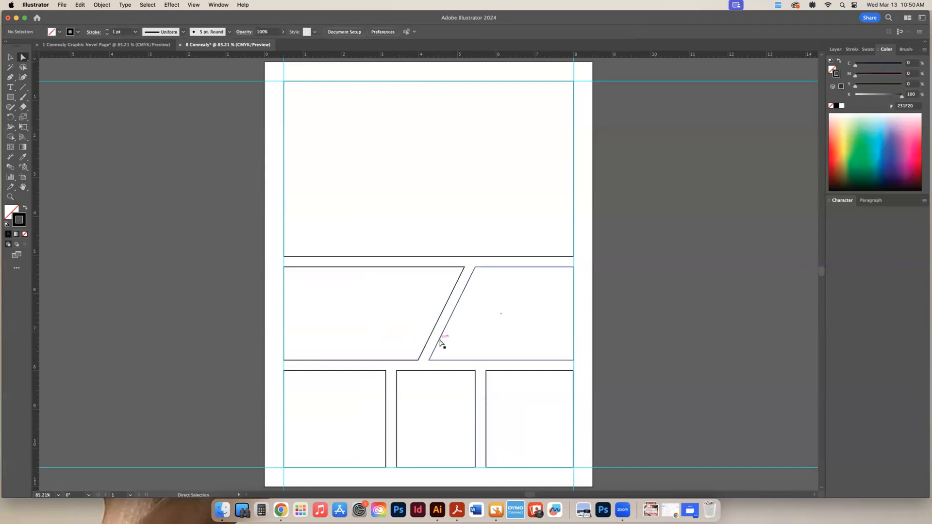
left_click_drag(395, 262, 500, 366)
mouse_move(430, 357)
left_mouse_down()
mouse_move(354, 362)
mouse_move(423, 360)
left_mouse_up()
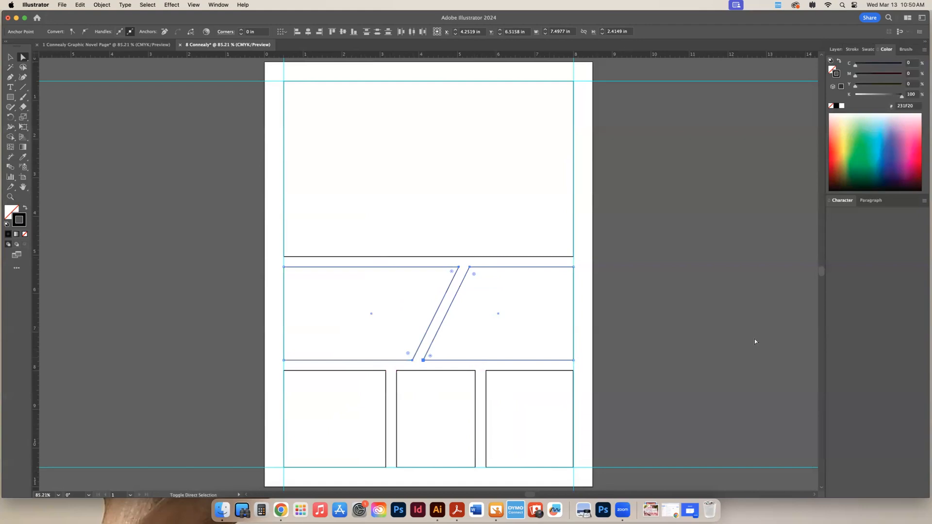
left_click(703, 344)
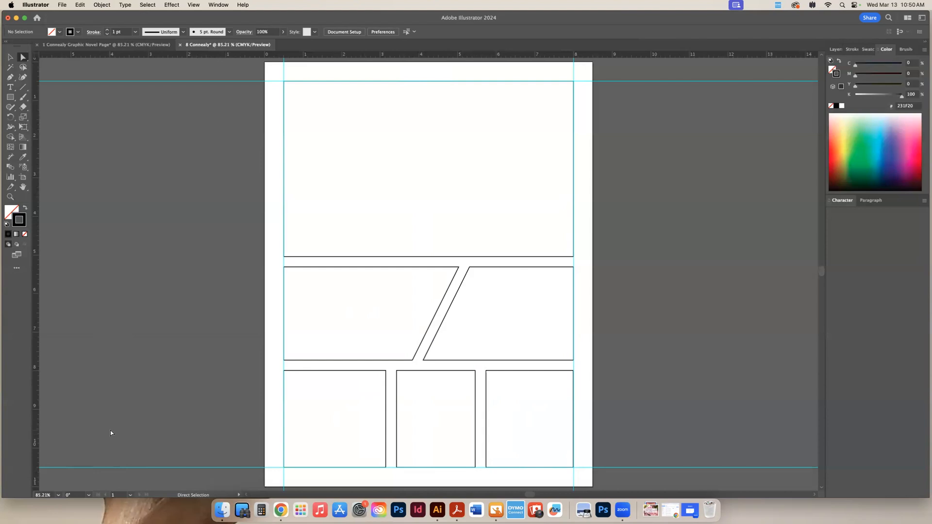
Save the document on the computer in Creative Cloud Files as an Adobe Illustrator file, adding "Graphic Novel Page" to its name
left_click(61, 4)
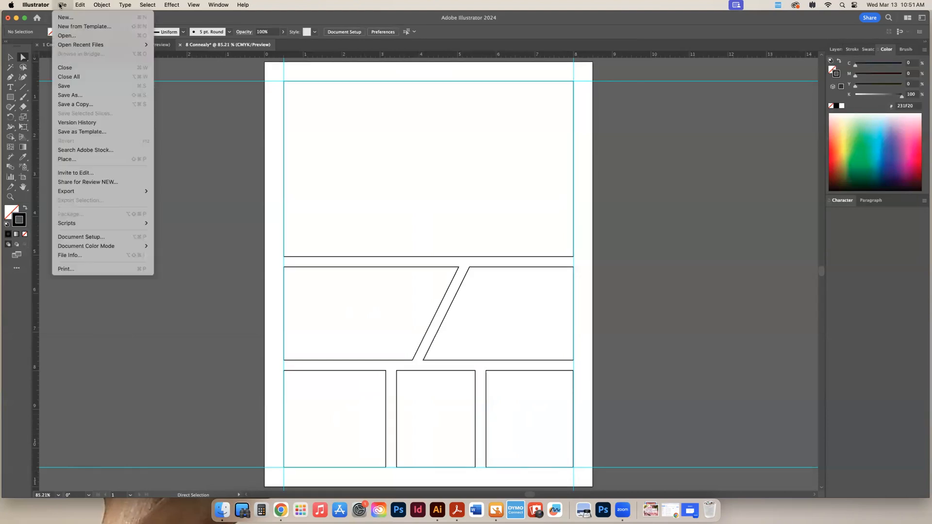
left_click(67, 95)
left_click(446, 228)
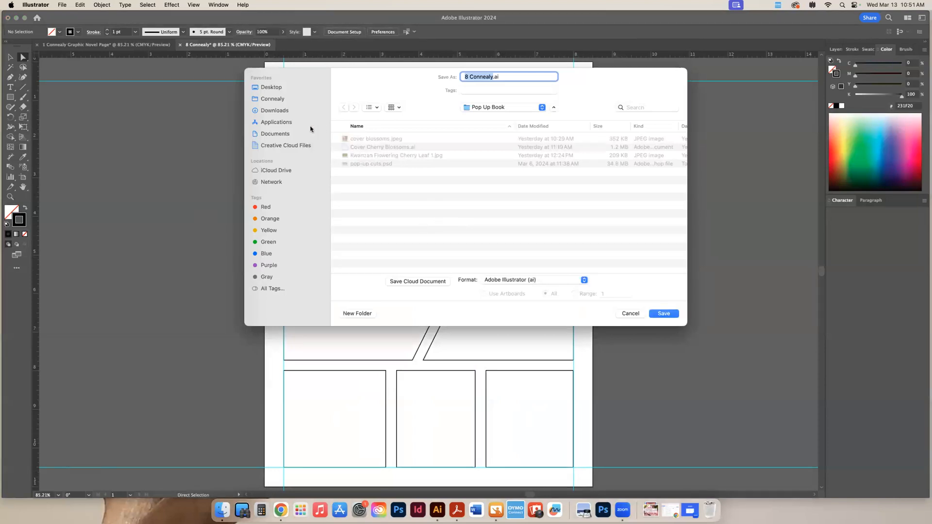
left_click(289, 147)
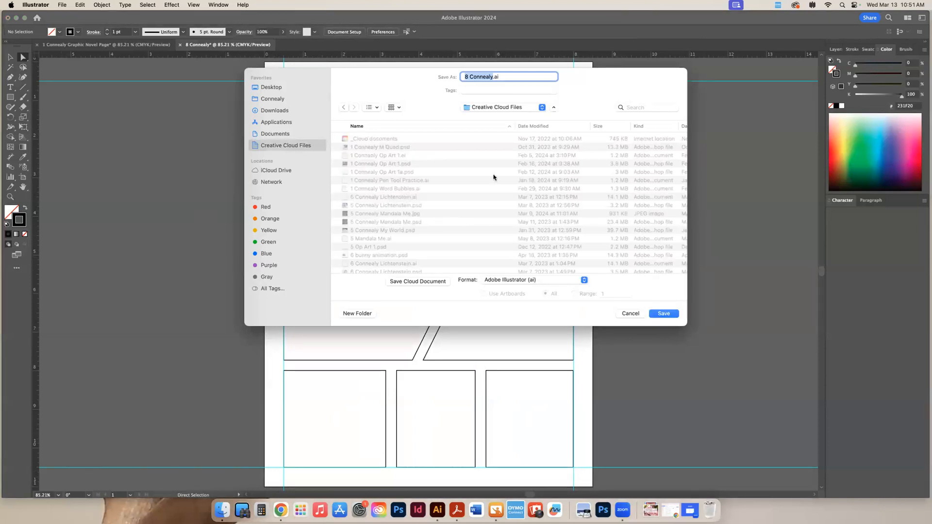
left_click(491, 77)
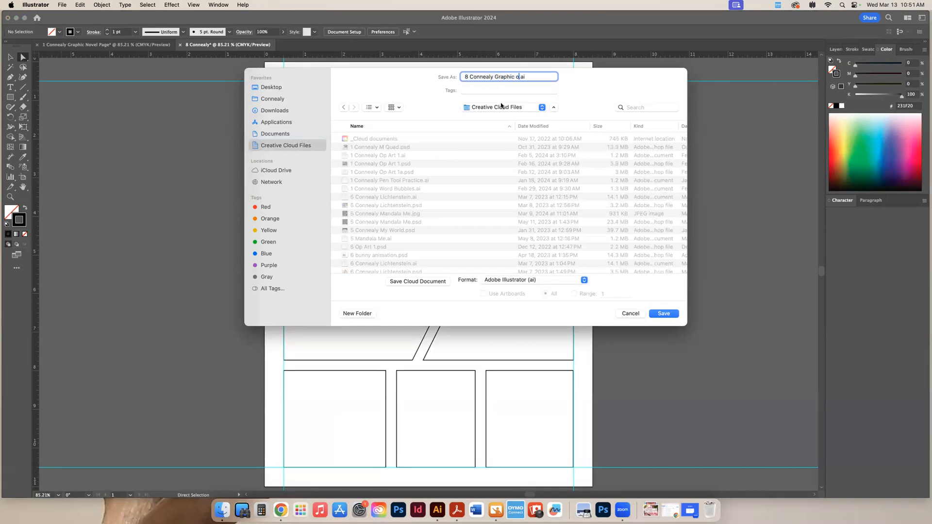
type("vel Page")
left_click(665, 314)
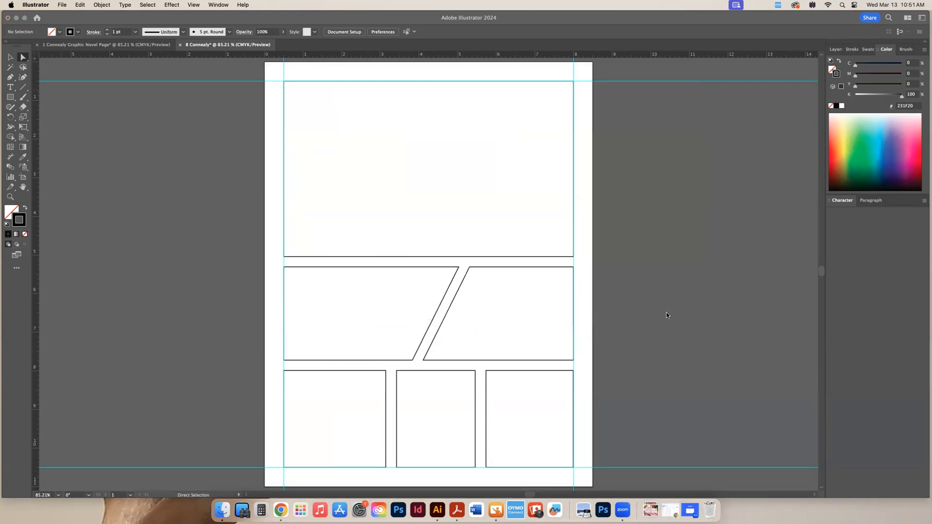
left_click(364, 278)
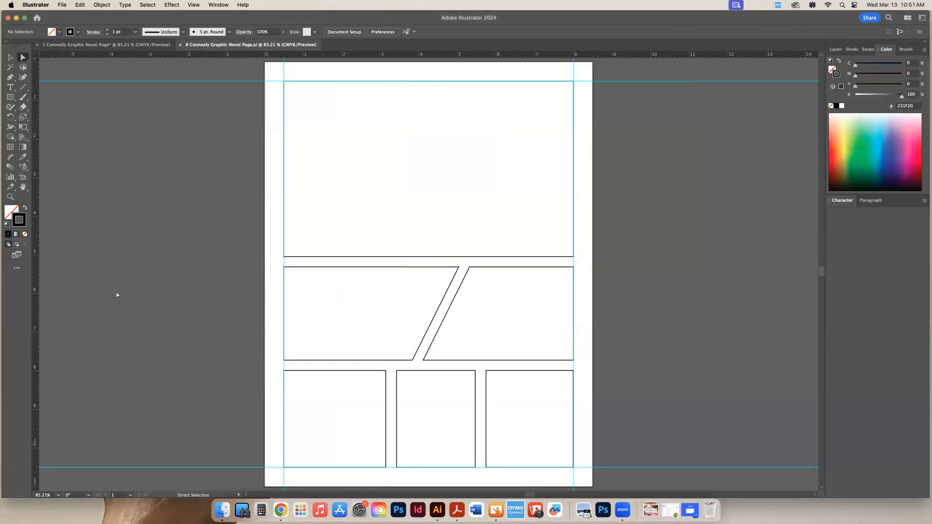